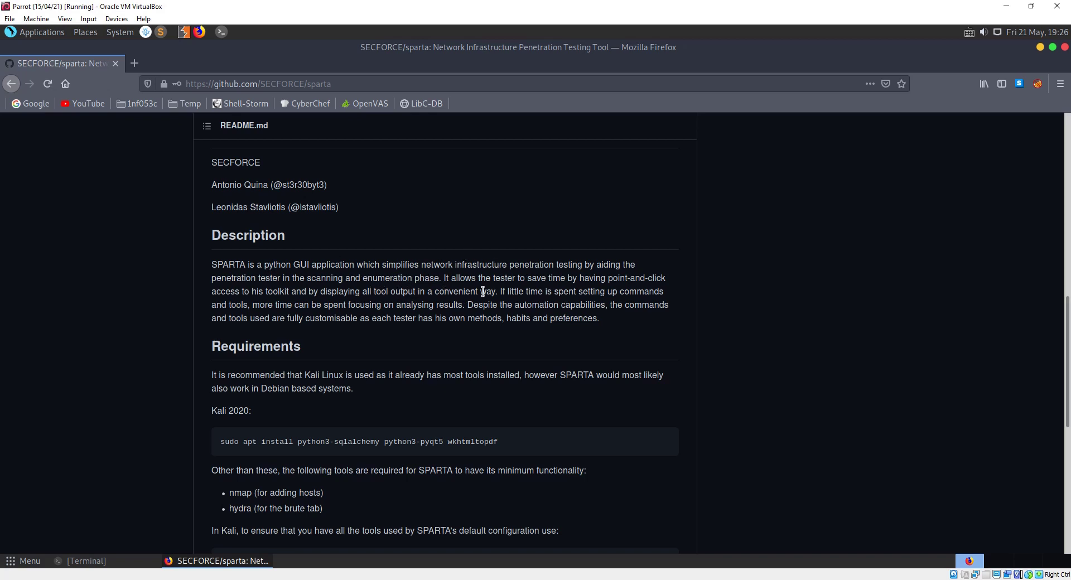
Step: Copy the Kali 2020 requirements command from the README and run "sudo apt install python3-sqlalchemy python3-pyqt5 wkhtmltopdf" in the terminal
scroll(574, 301, "down", 3)
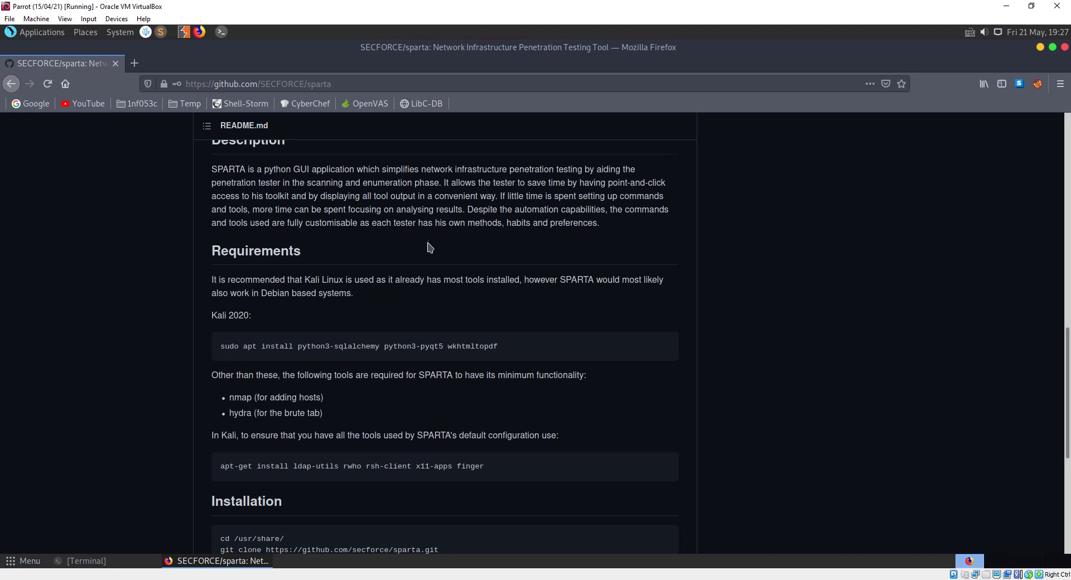
scroll(427, 249, "down", 3)
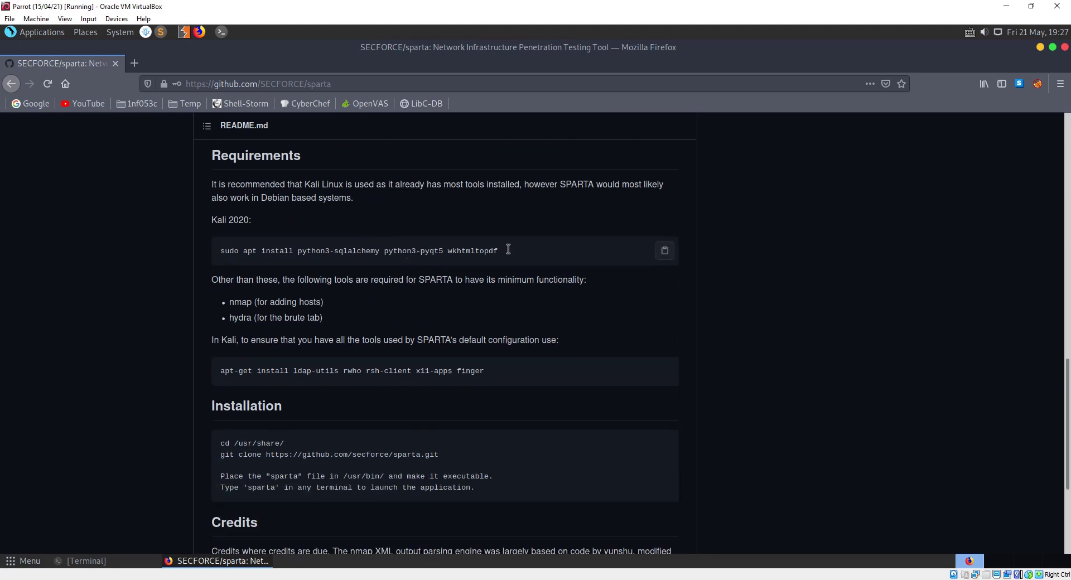
left_click_drag(509, 254, 217, 254)
left_click(273, 202)
left_click(116, 564)
right_click(222, 444)
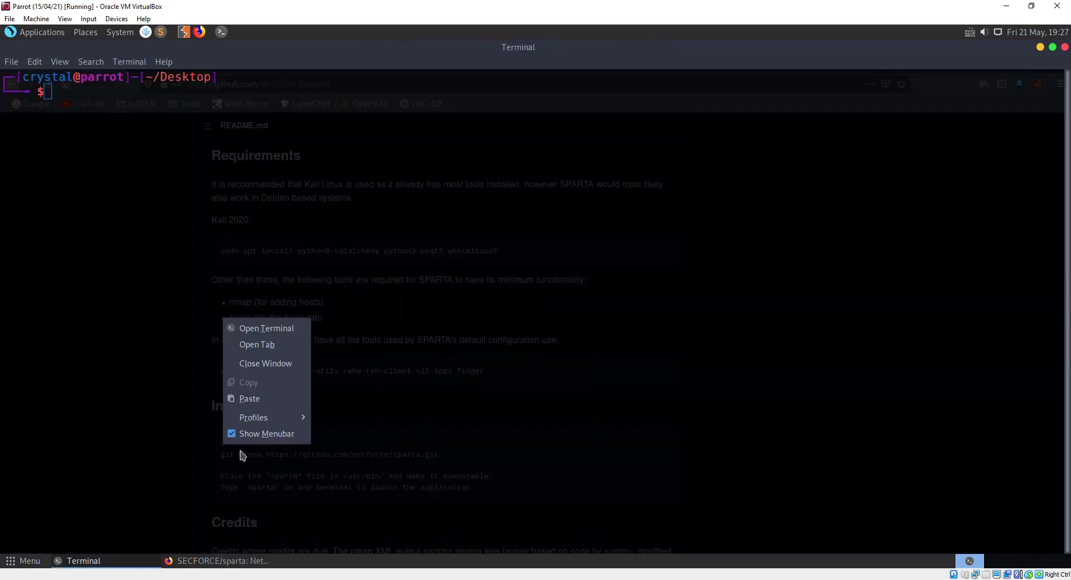
left_click(251, 397)
key("Return")
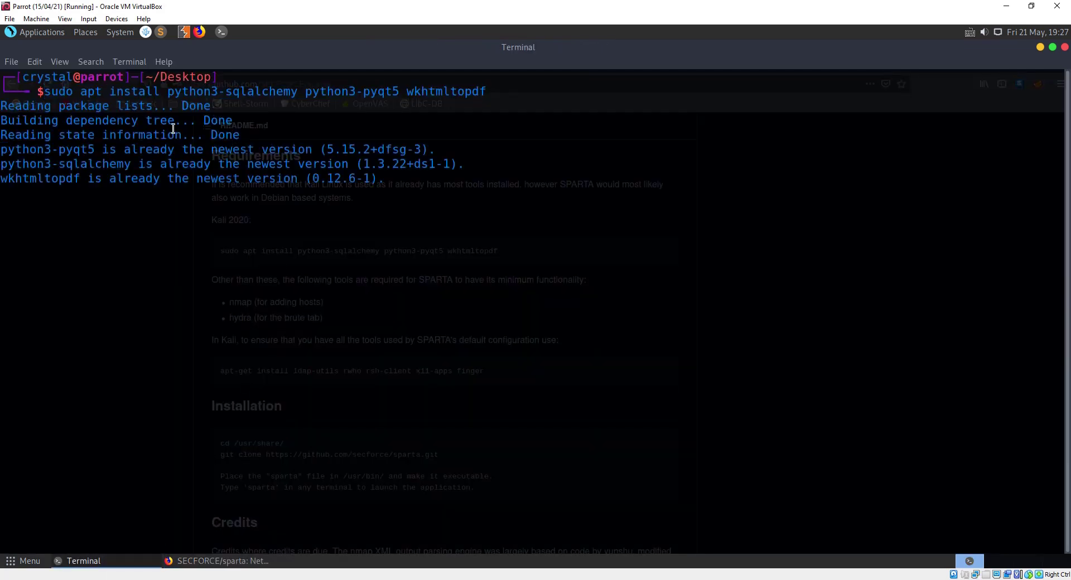
Step: Install the README's default-configuration tools in the terminal with "sudo apt-get install ldap-utils rwho rsh-client x11-apps finger"
left_click(117, 560)
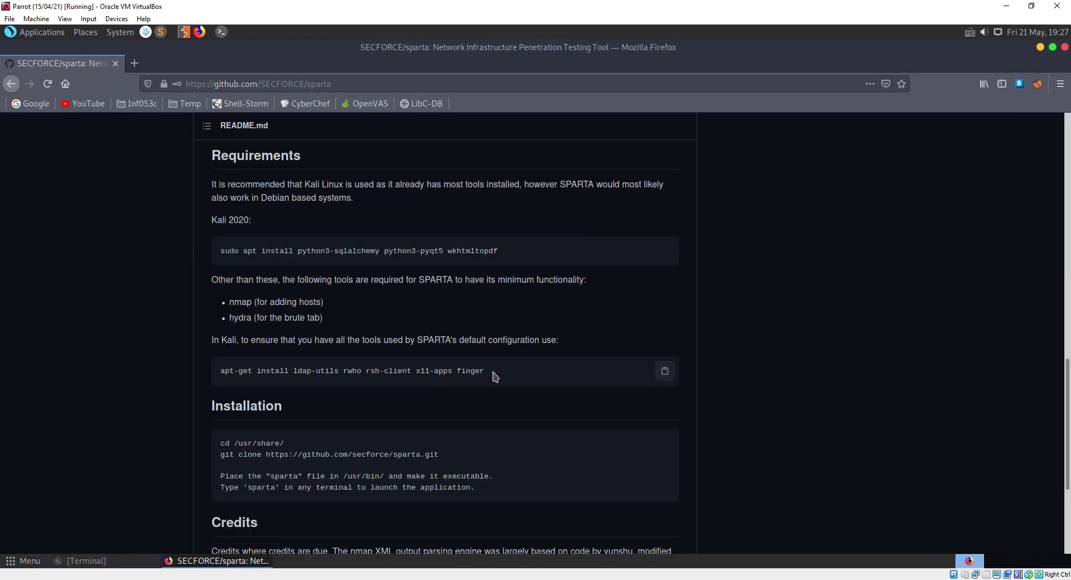
left_click_drag(493, 373, 224, 373)
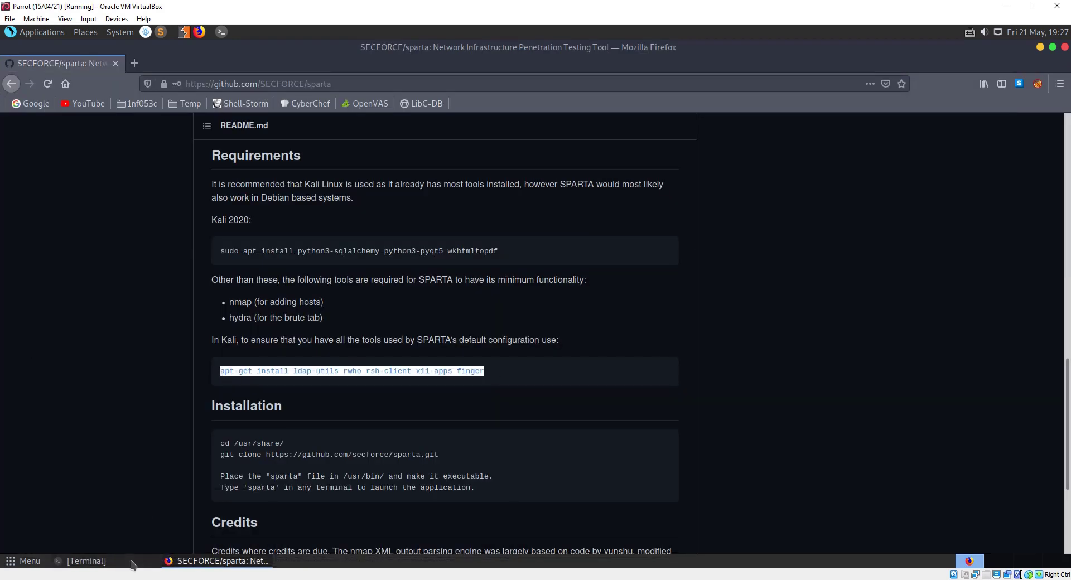
key("alt+Tab")
type("sudo")
type("apt-get install ldap-utils rwho rsh-client x11-apps finger")
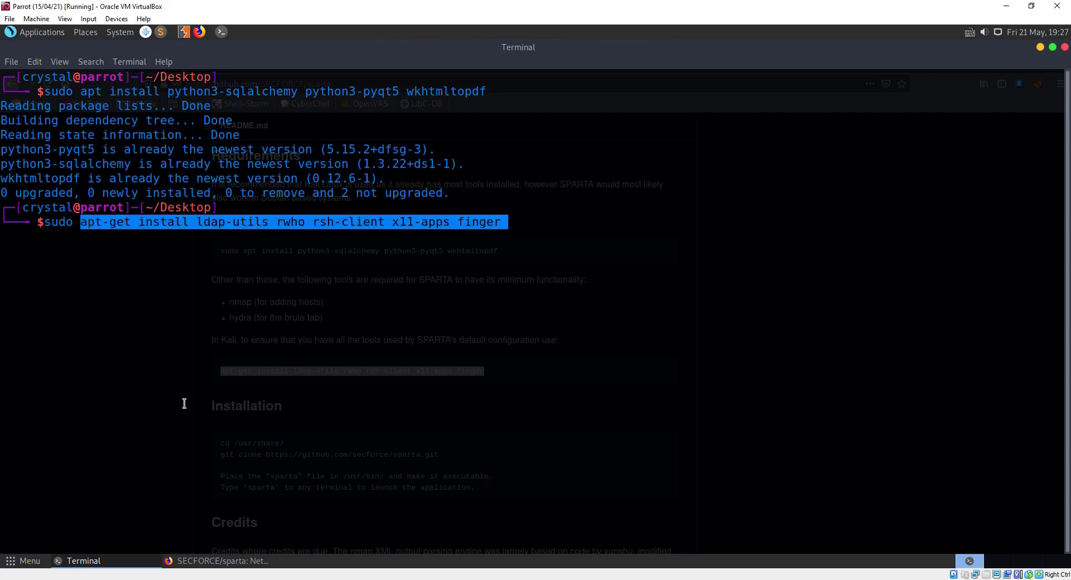
key("Return")
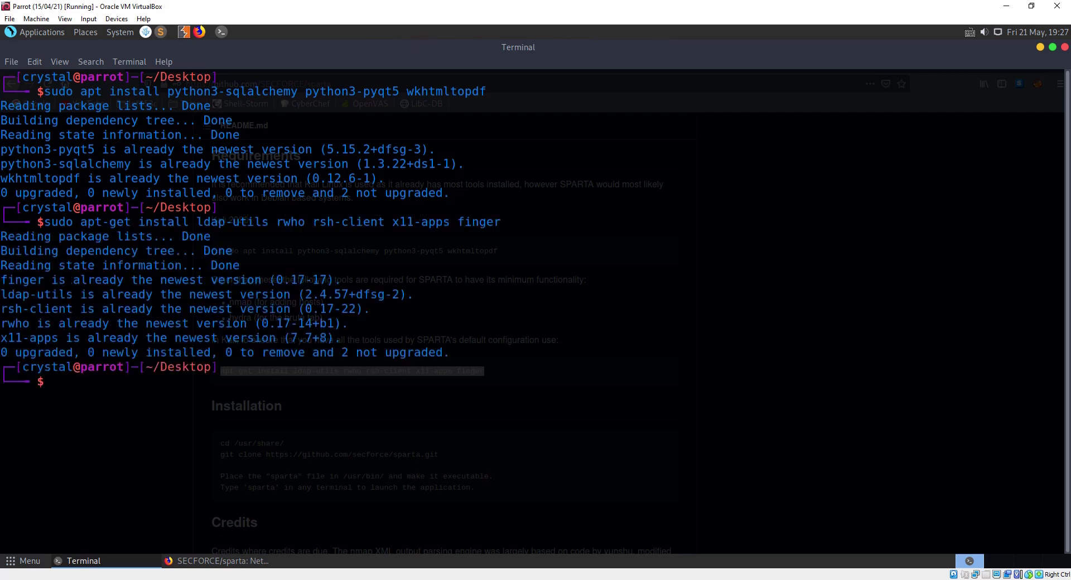
Step: Copy "cd /usr/share/" from the README's Installation section and run it in the terminal
left_click(127, 560)
scroll(214, 450, "down", 3)
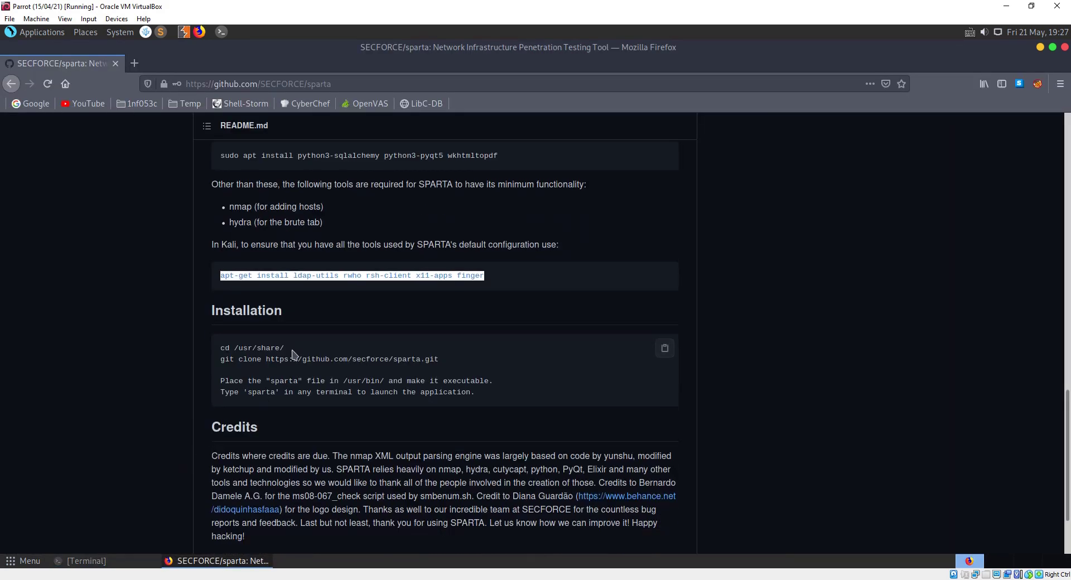
left_click_drag(285, 348, 219, 349)
key("ctrl+c")
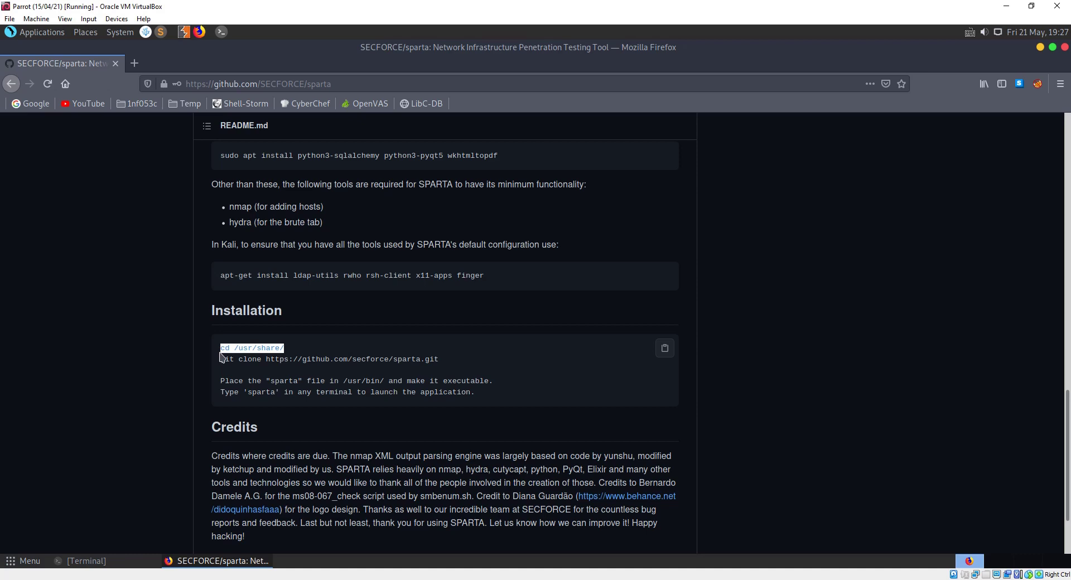
left_click(127, 560)
right_click(225, 416)
left_click(240, 496)
key("Return")
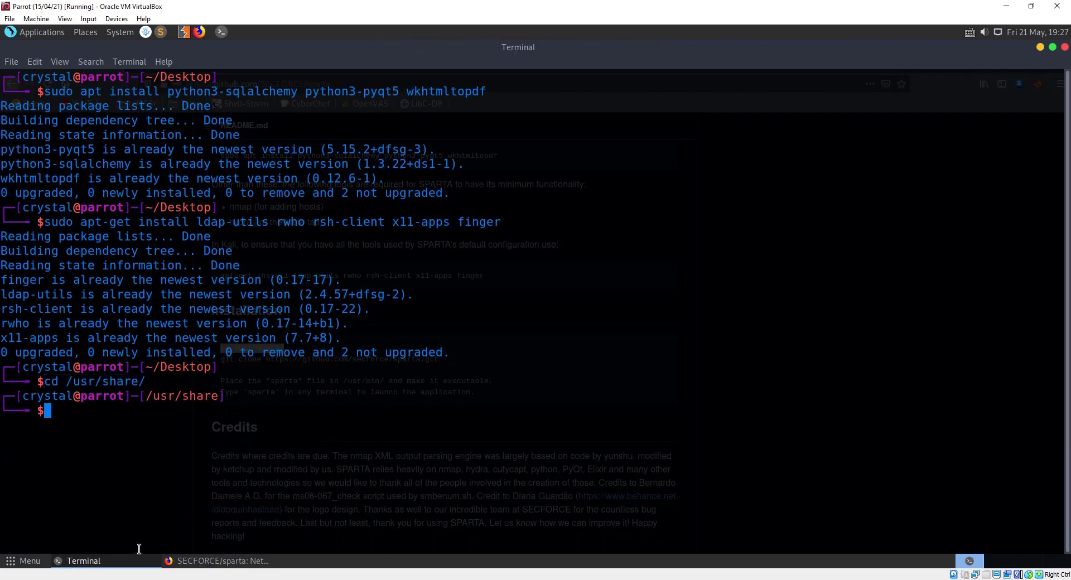
left_click(124, 562)
left_click_drag(441, 360, 221, 361)
left_click(116, 560)
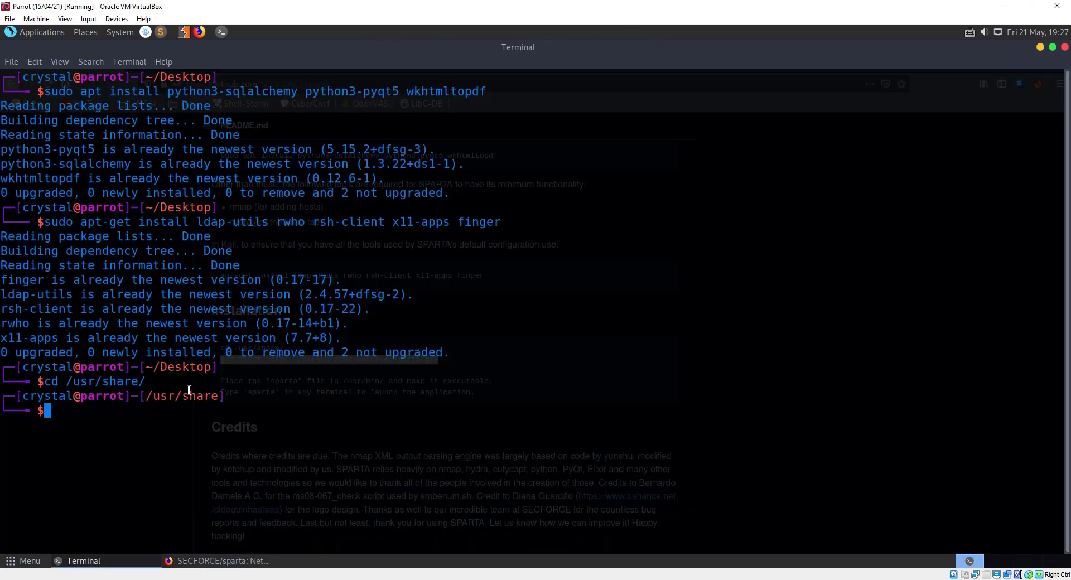
type("sudo")
type("git clone https://github.com/secforce/sparta.git")
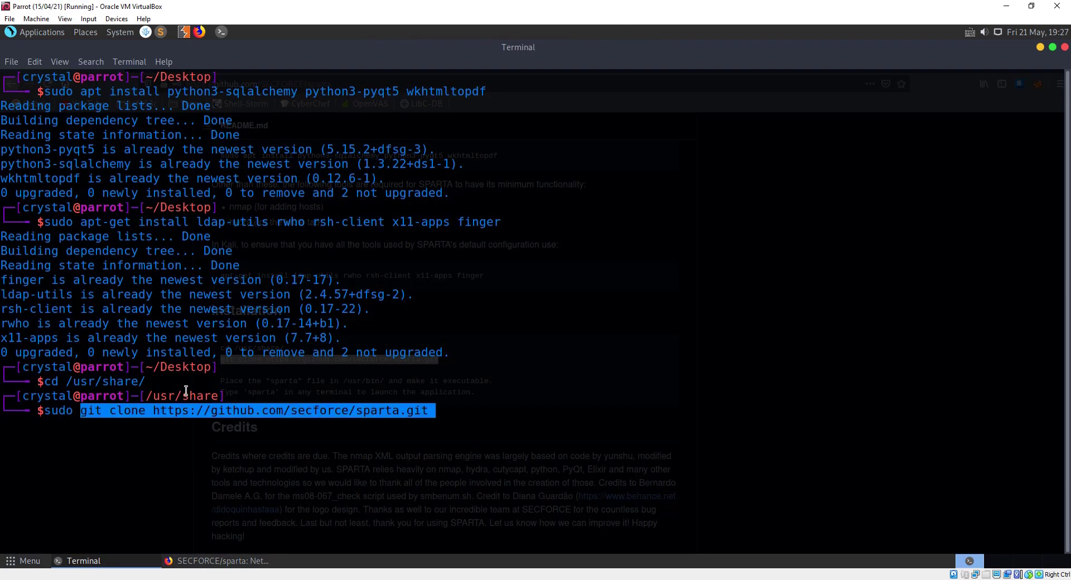
key("Return")
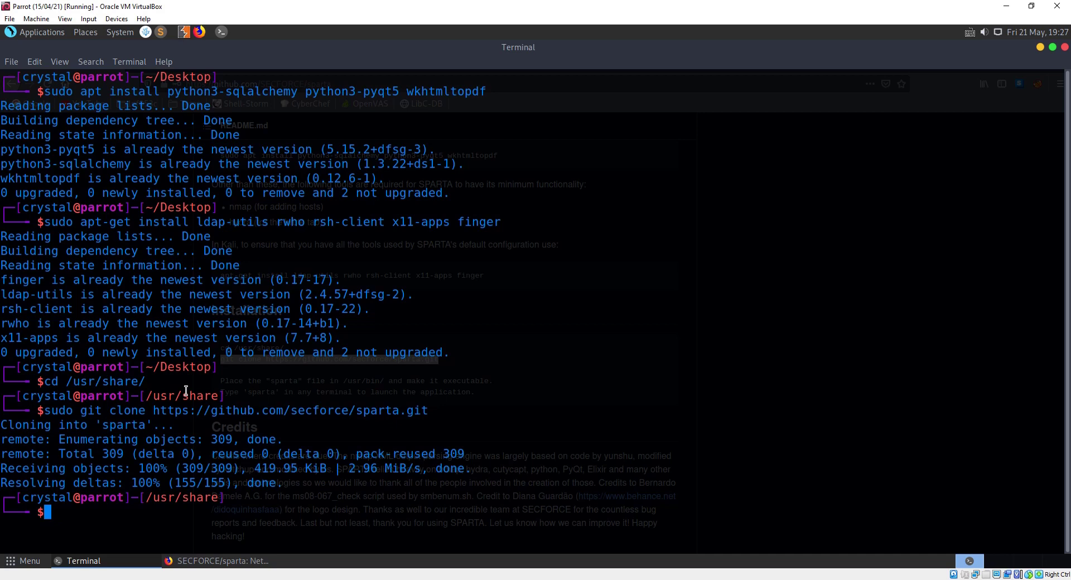
Step: Try to copy the sparta launcher file with "cp sparta/sparta /usr/bin"
type("cd")
key("BackSpace")
key("BackSpace")
key("BackSpace")
type("cp sp")
key("Tab")
type("sp")
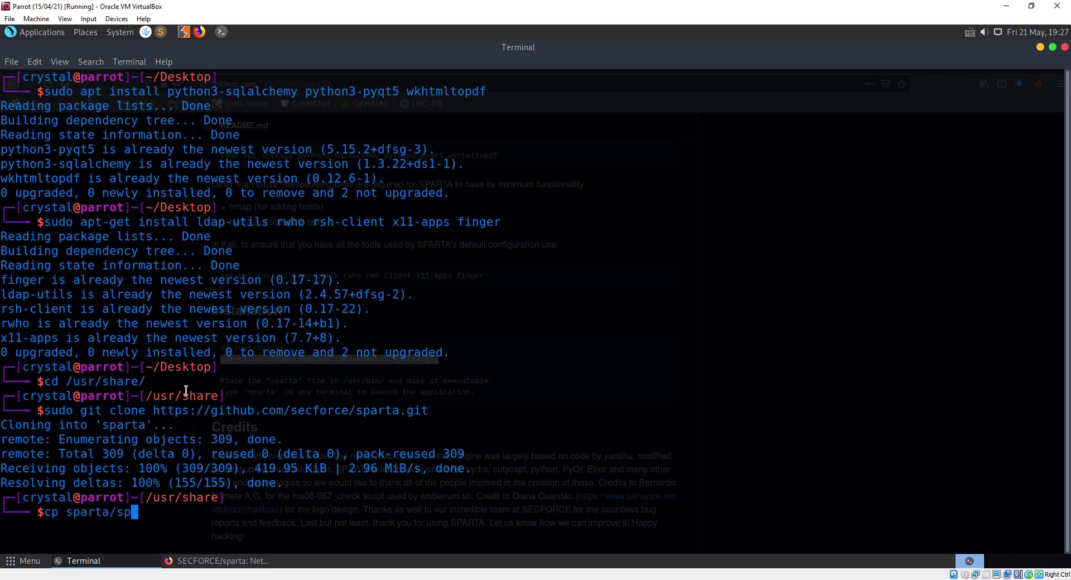
key("Tab")
type("/usr/bin")
key("Return")
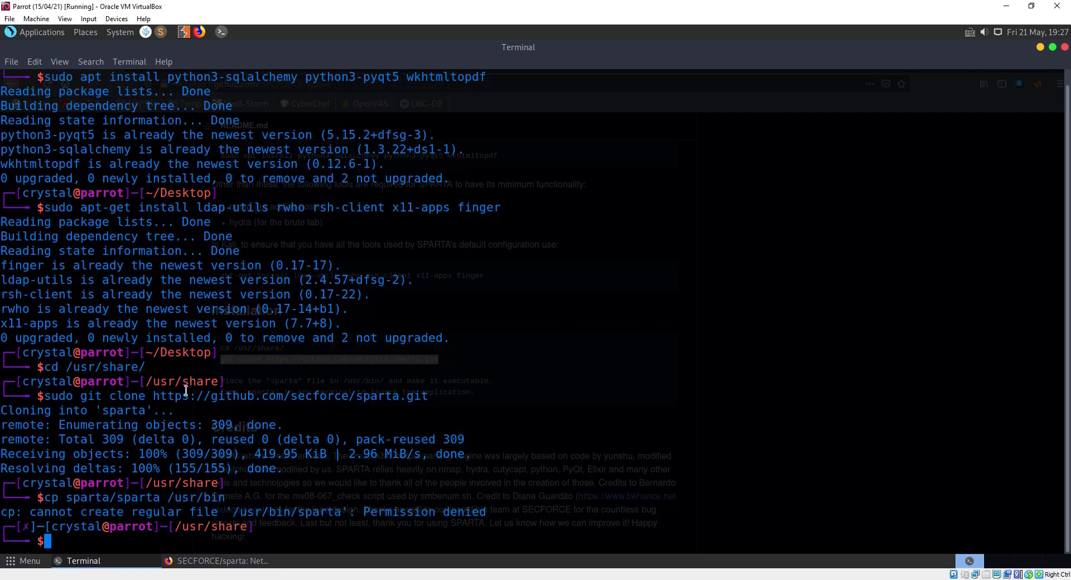
Step: Rerun the copy with root rights as "sudo cp sparta/sparta /usr/bin"
key("Up")
key("Left")
key("Left")
key("ctrl+Left")
key("ctrl+Left")
key("ctrl+Left")
key("ctrl+Left")
key("ctrl+Left")
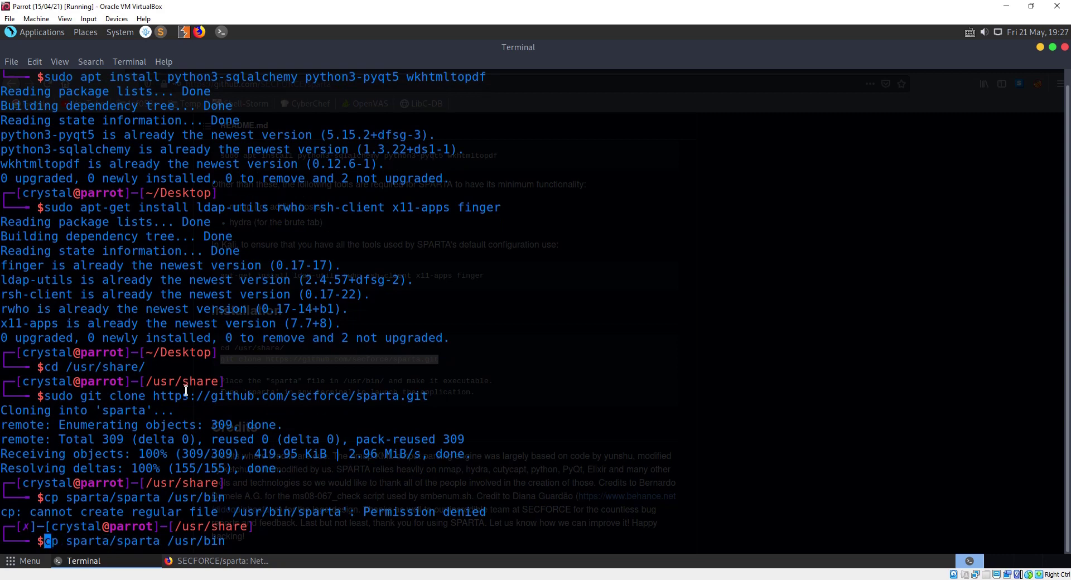
type("sudo")
key("Return")
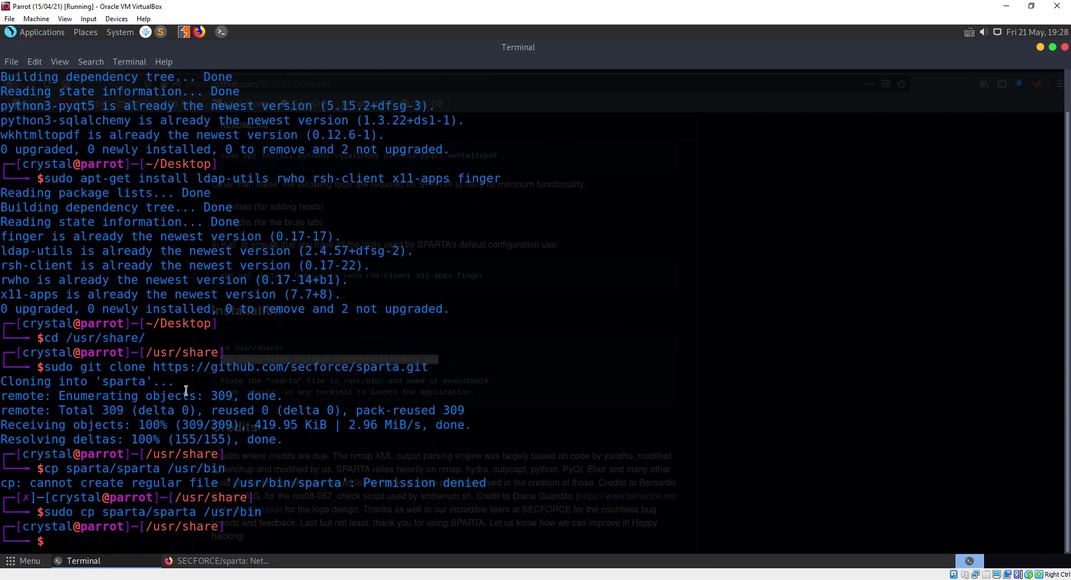
Step: Make the copied launcher executable with "sudo chmod +x /usr/bin/sparta"
type("sudo chmod +x sp[")
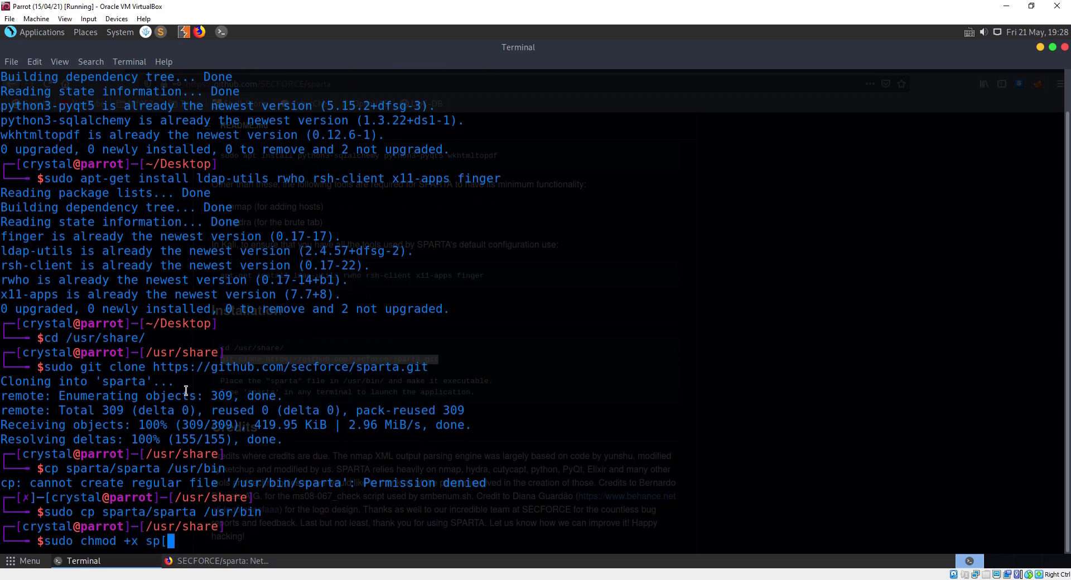
type("arta")
key("BackSpace")
key("BackSpace")
key("BackSpace")
key("BackSpace")
key("BackSpace")
key("BackSpace")
key("BackSpace")
key("BackSpace")
type("x /usr/bin/spa")
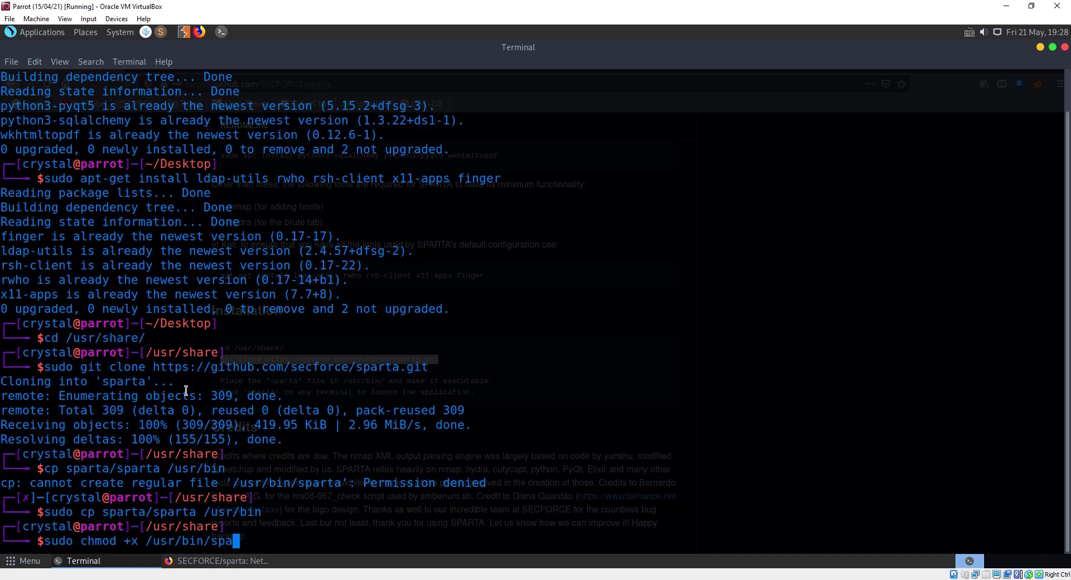
key("Tab")
key("Return")
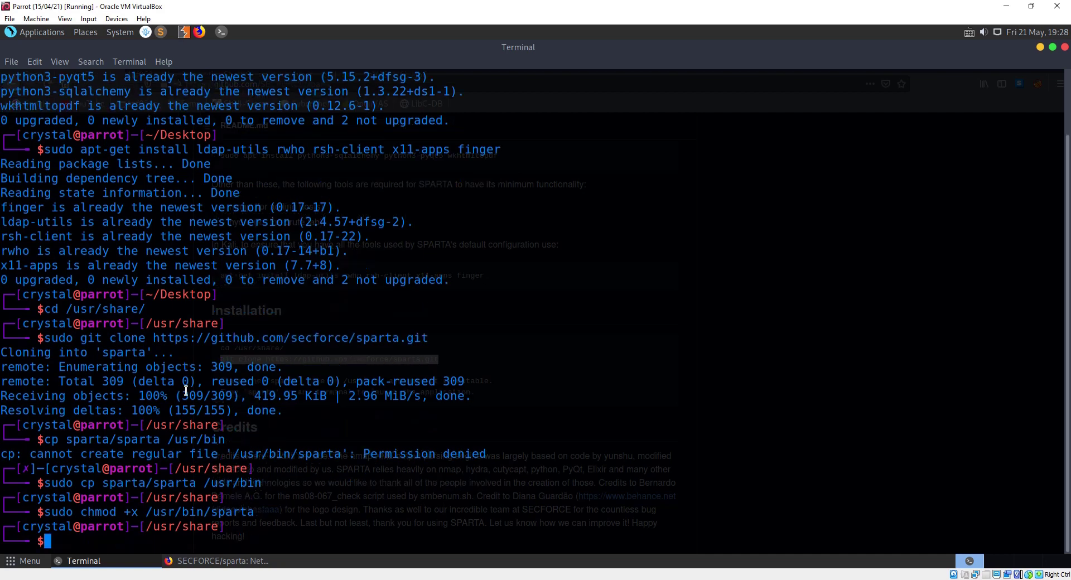
Step: Clear the terminal, launch SPARTA with the "sparta" command and maximize its window
key("ctrl+l")
type("spa")
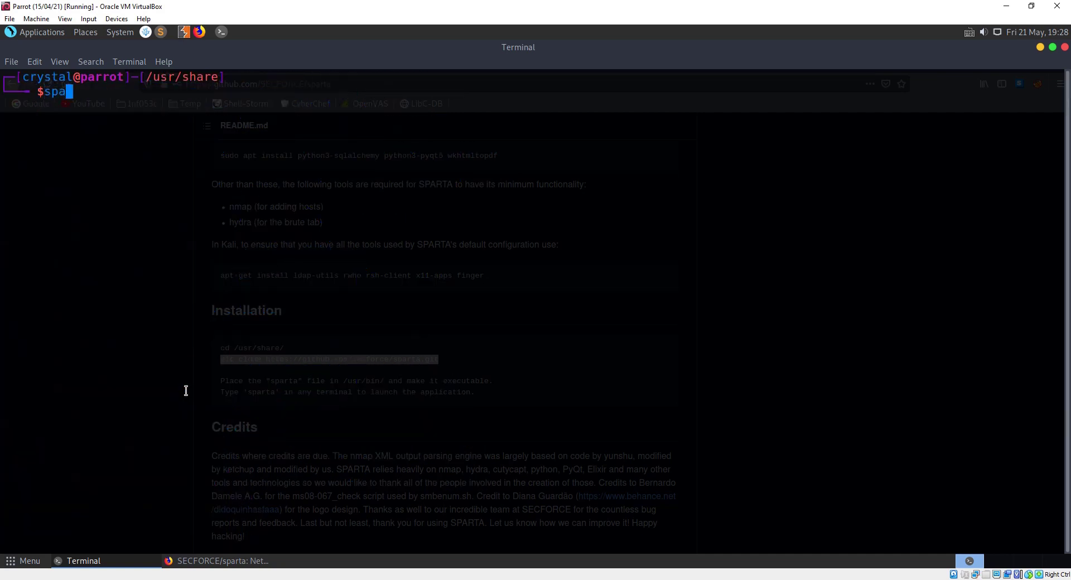
type("rta")
key("Return")
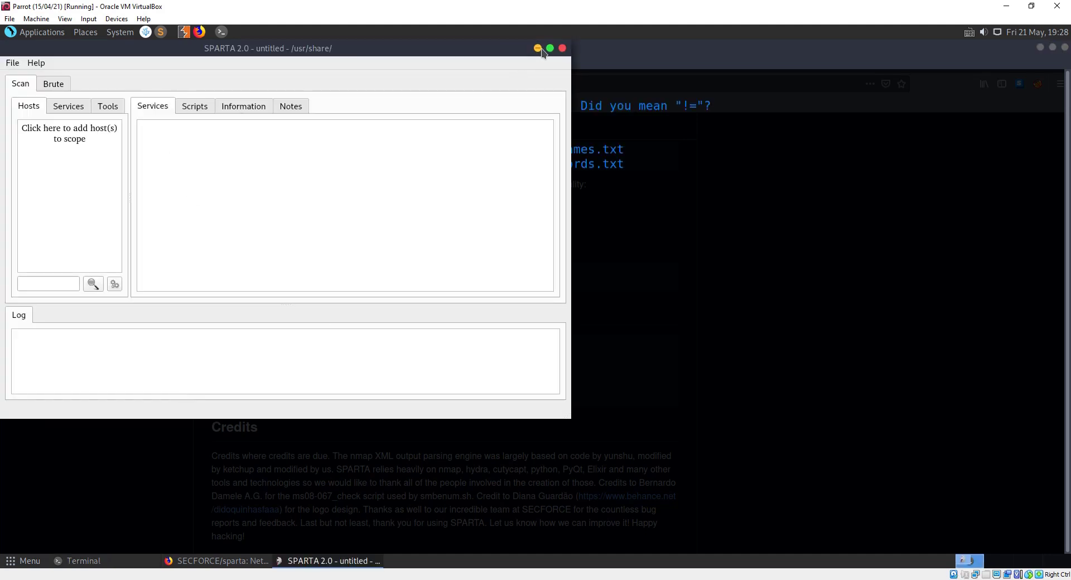
left_click(550, 48)
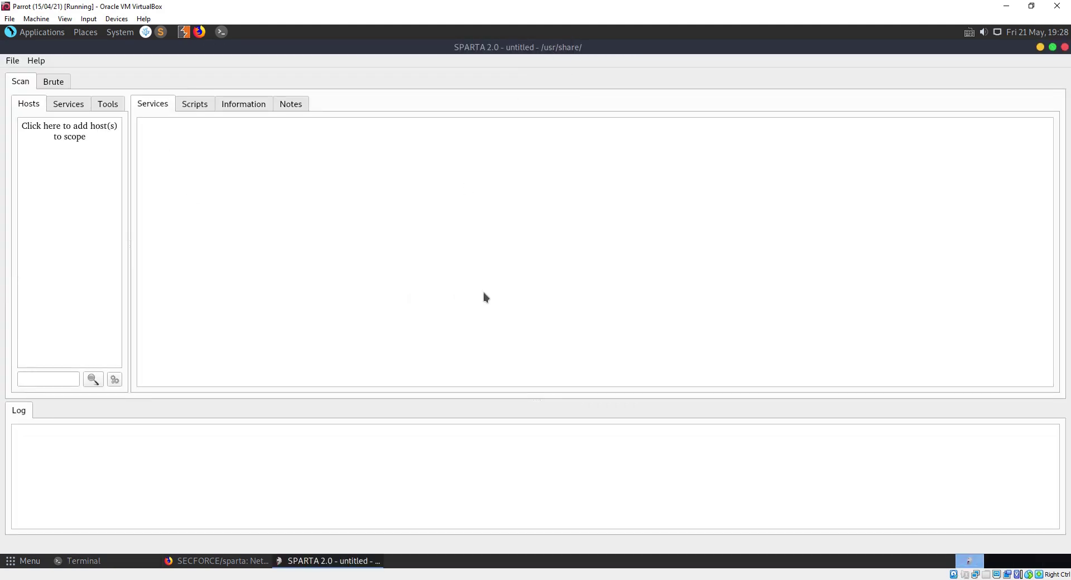
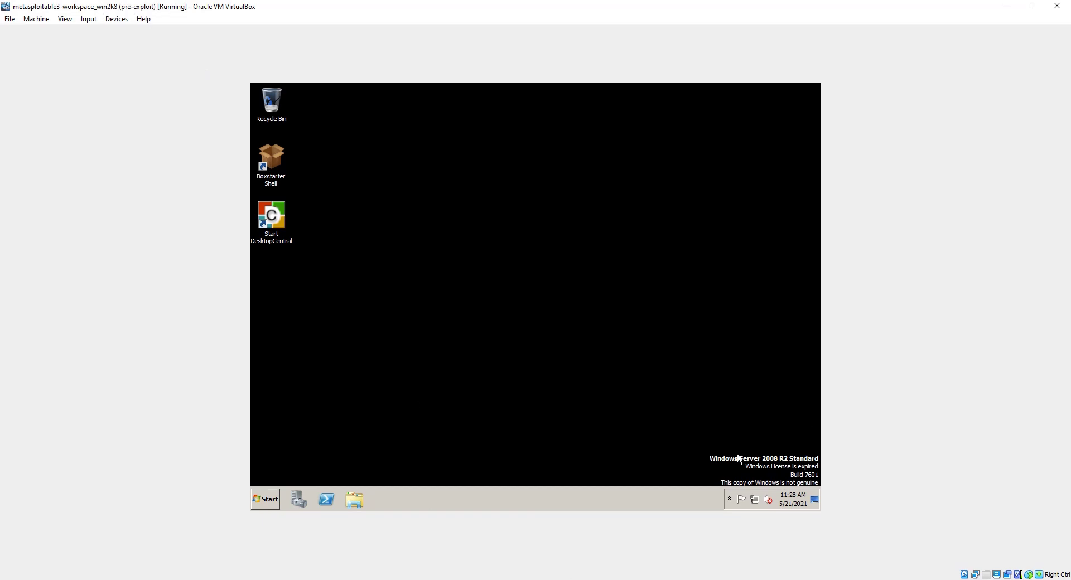
Step: Check the running Metasploitable3 target machines in VirtualBox and return to the Parrot machine
key("alt+Tab")
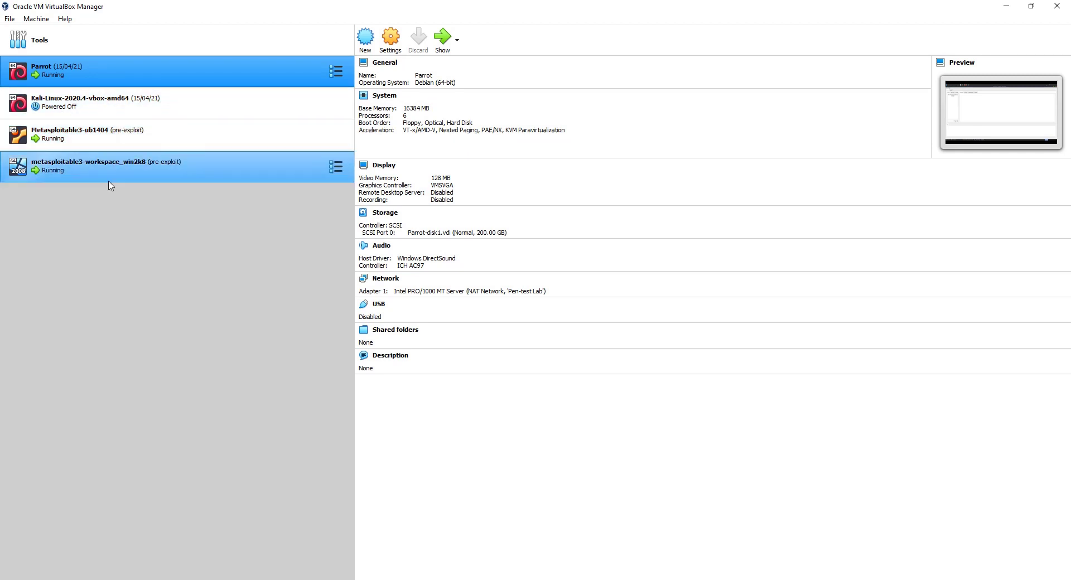
left_click(1004, 7)
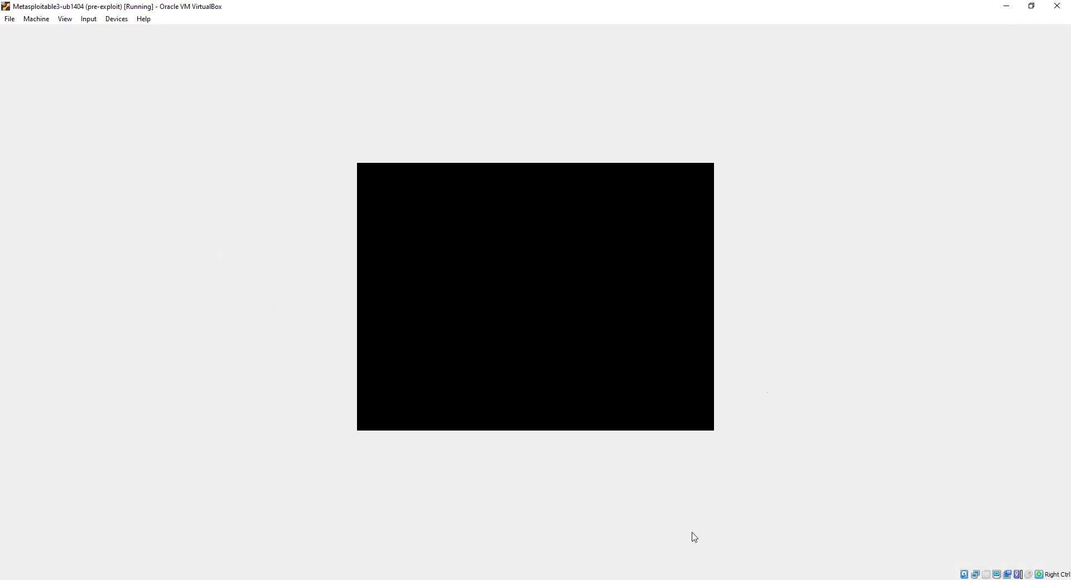
mouse_move(716, 579)
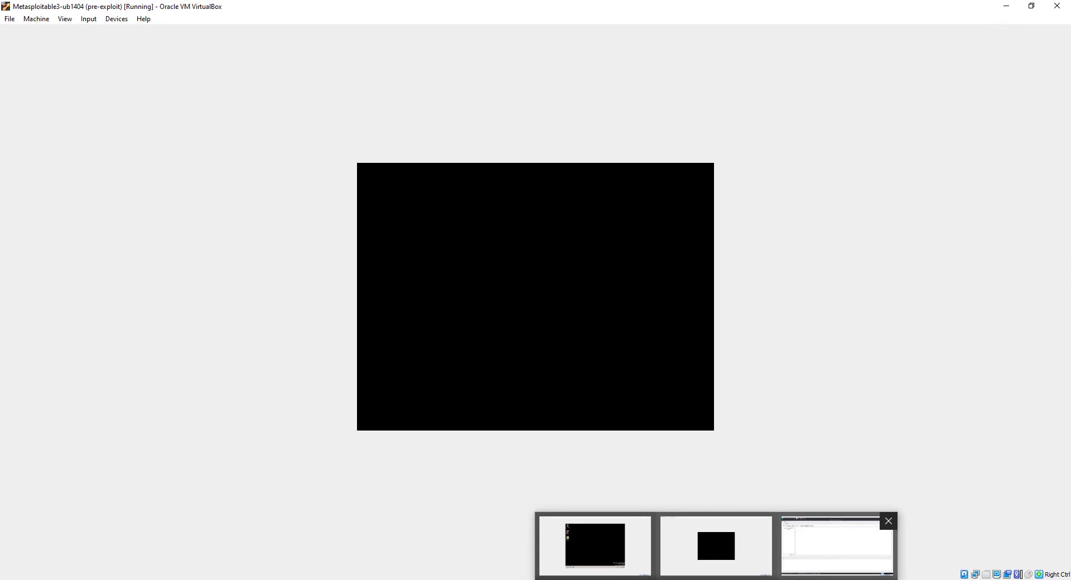
left_click(836, 546)
Step: Open SPARTA's dialog for adding hosts to scope, and run "ifconfig" in a new terminal tab
left_click(88, 168)
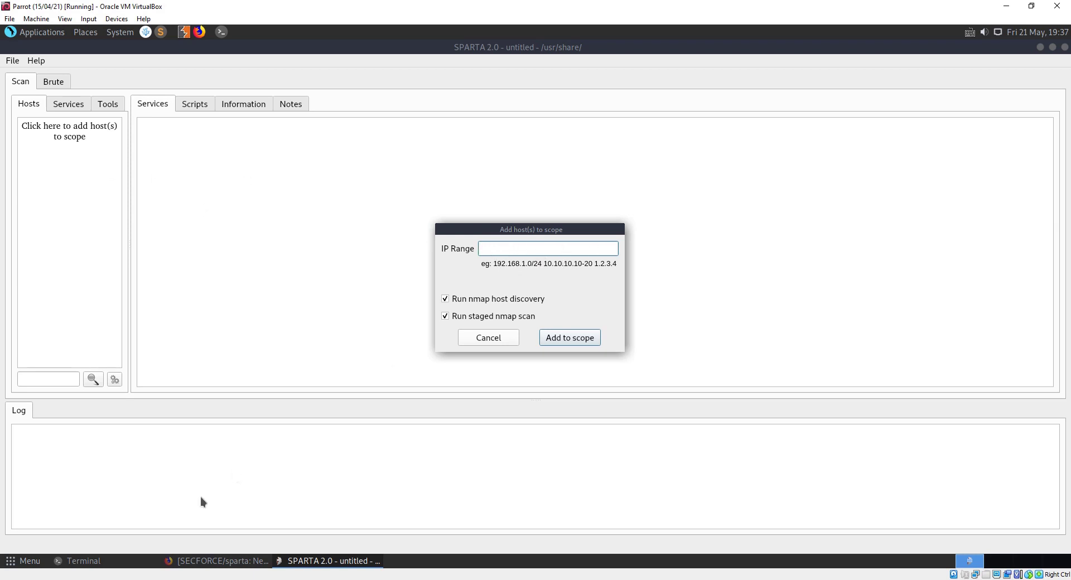
left_click(111, 560)
key("ctrl+shift+t")
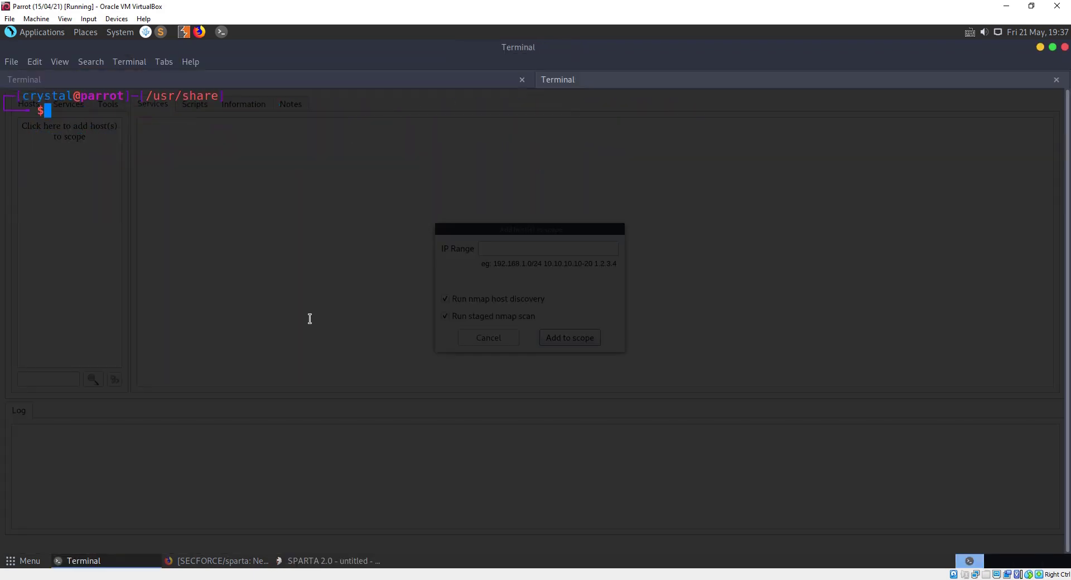
type("ifconfig")
key("Return")
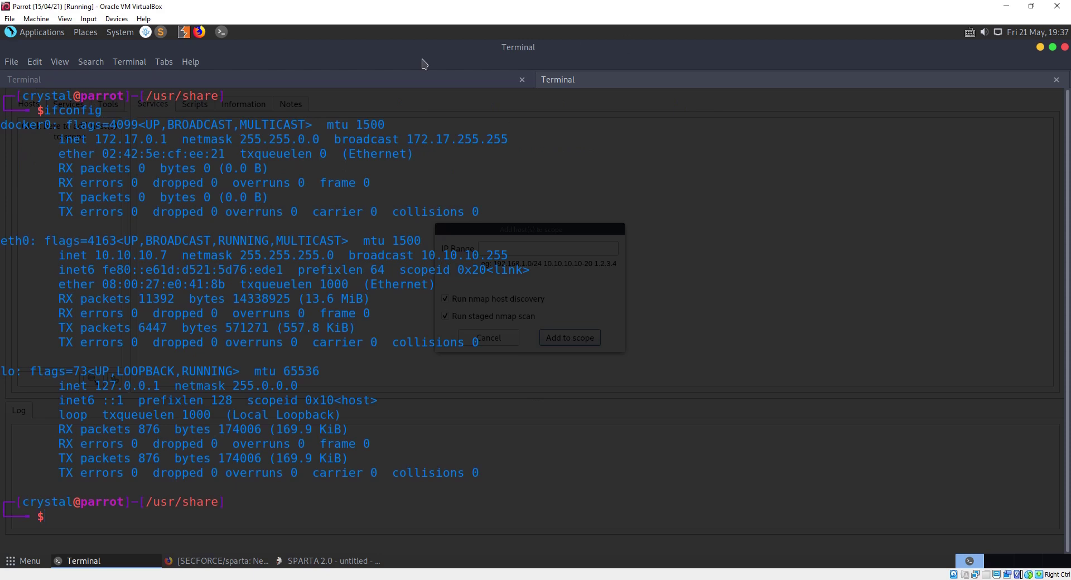
Step: Copy the 10.10.10 network prefix from the eth0 address and return to SPARTA's add-hosts dialog
left_click_drag(153, 254, 95, 255)
right_click(96, 256)
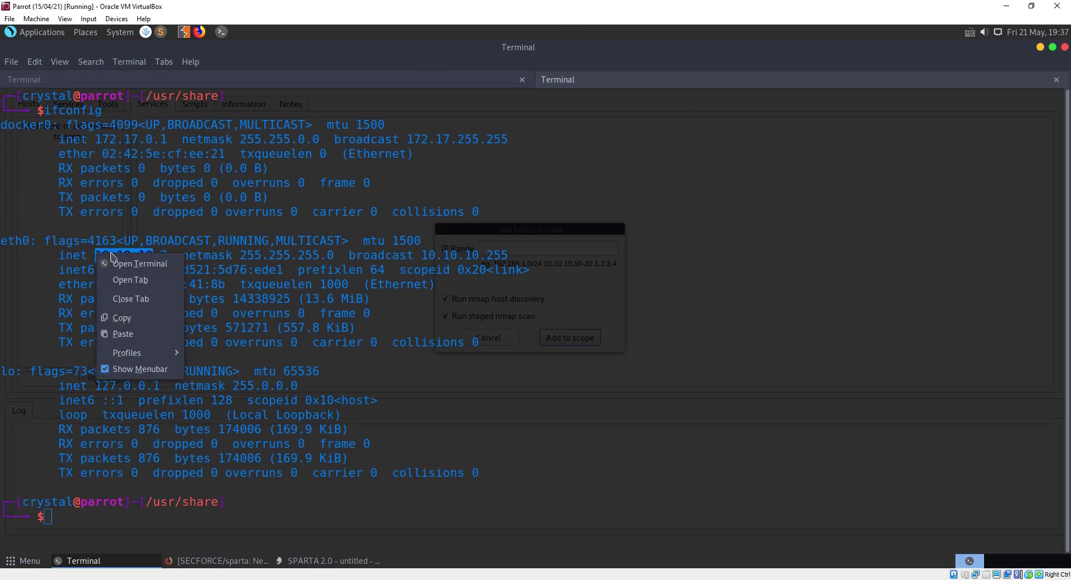
left_click(122, 317)
left_click(1039, 47)
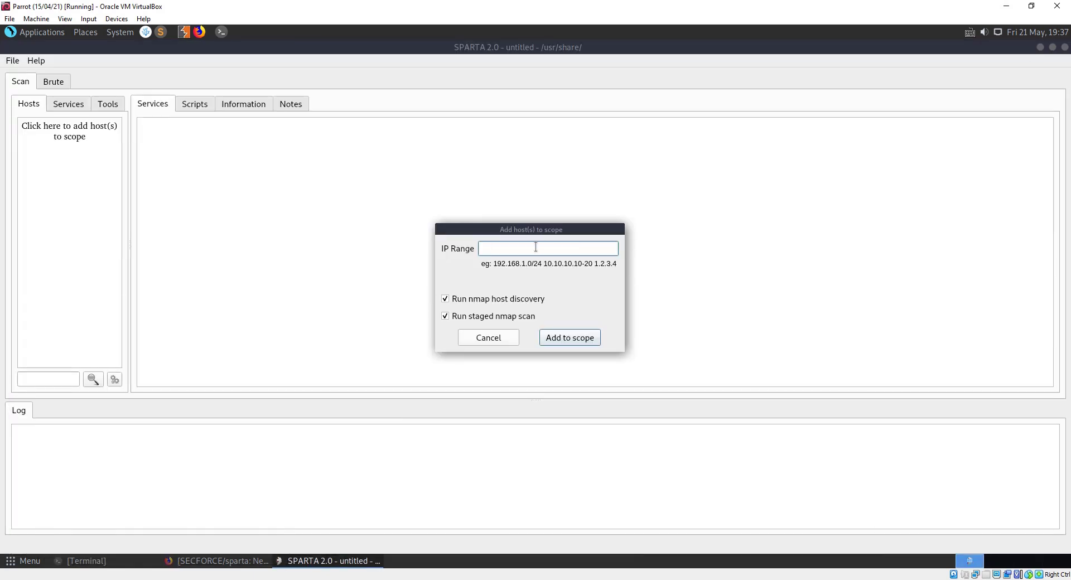
Step: Set the IP range of the hosts to add to 10.10.10.0/24, starting from the copied prefix
key("ctrl+v")
type(".")
type("0-25")
key("BackSpace")
key("BackSpace")
key("BackSpace")
type("/24")
left_click_drag(536, 246, 456, 250)
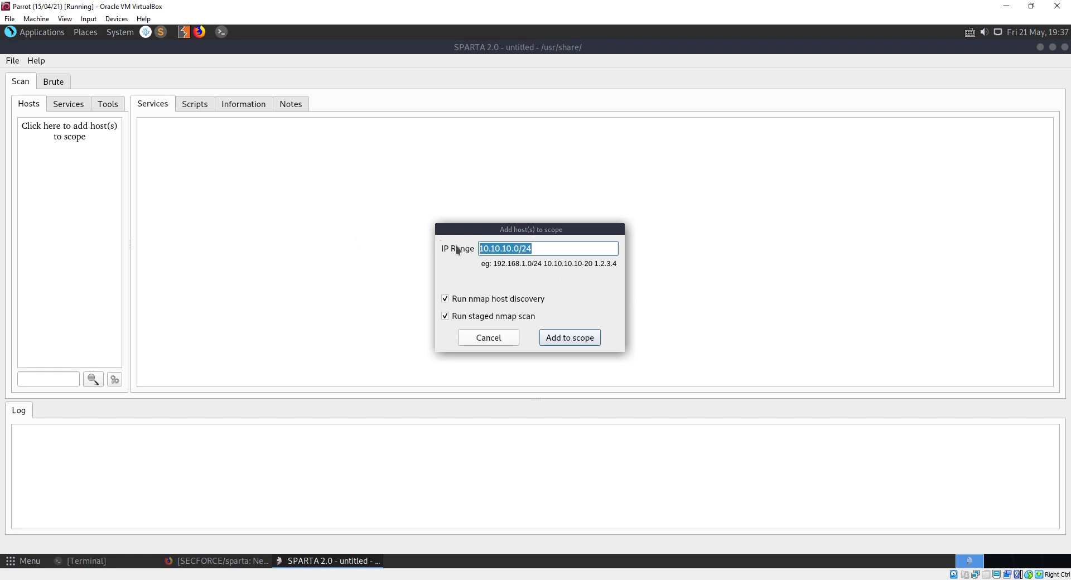
left_click(551, 251)
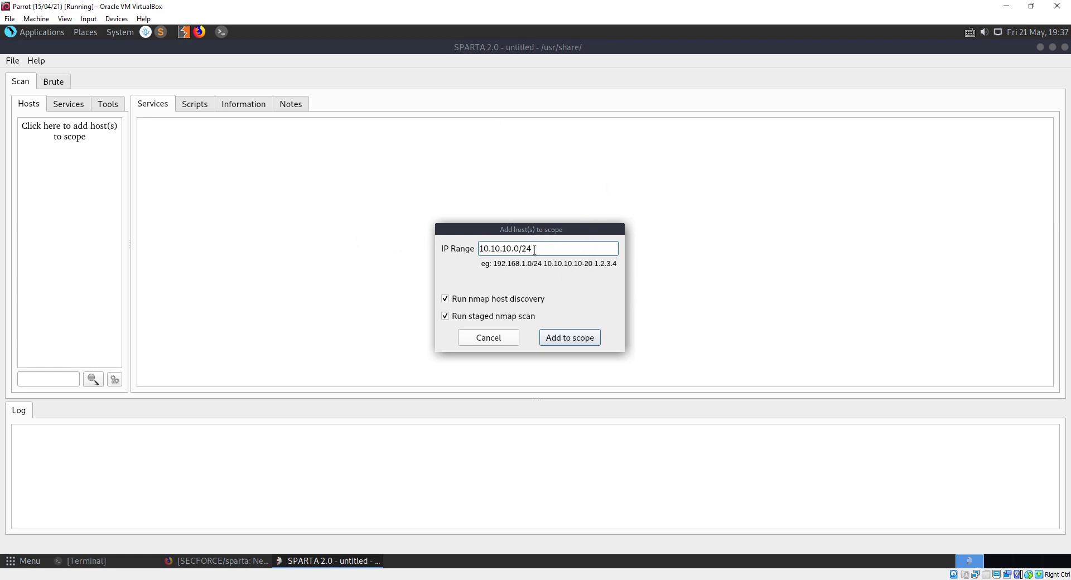
Step: Switch to the terminal and run "nmap -sn 10.10.10.1-255" to discover the live hosts on the lab network
key("shift+Left")
key("shift+Left")
key("shift+Left")
key("shift+Left")
left_click(547, 249)
left_click(86, 564)
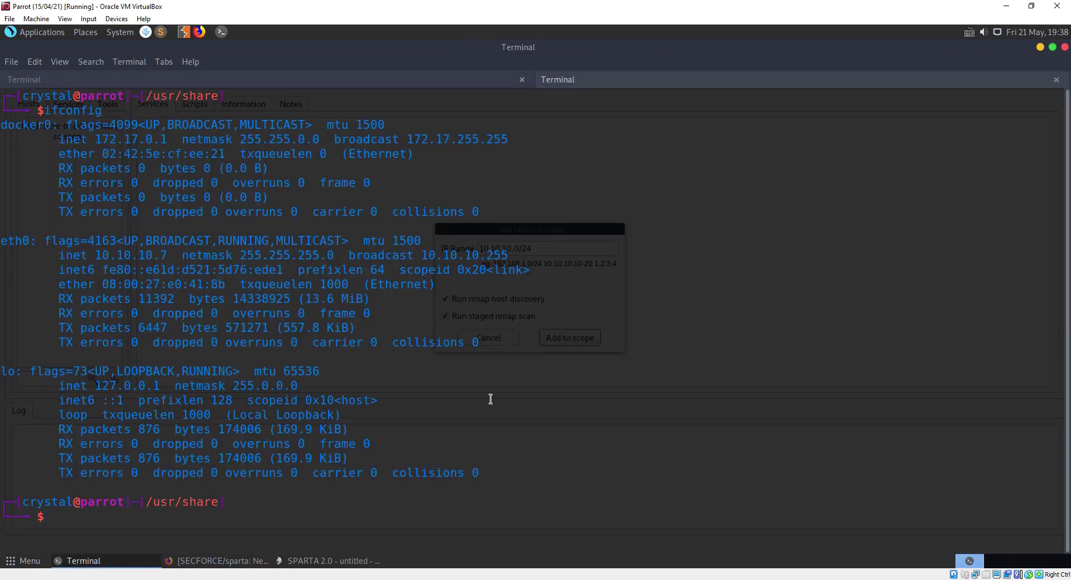
type("nmap -sn 10.10.10.1-255")
key("Return")
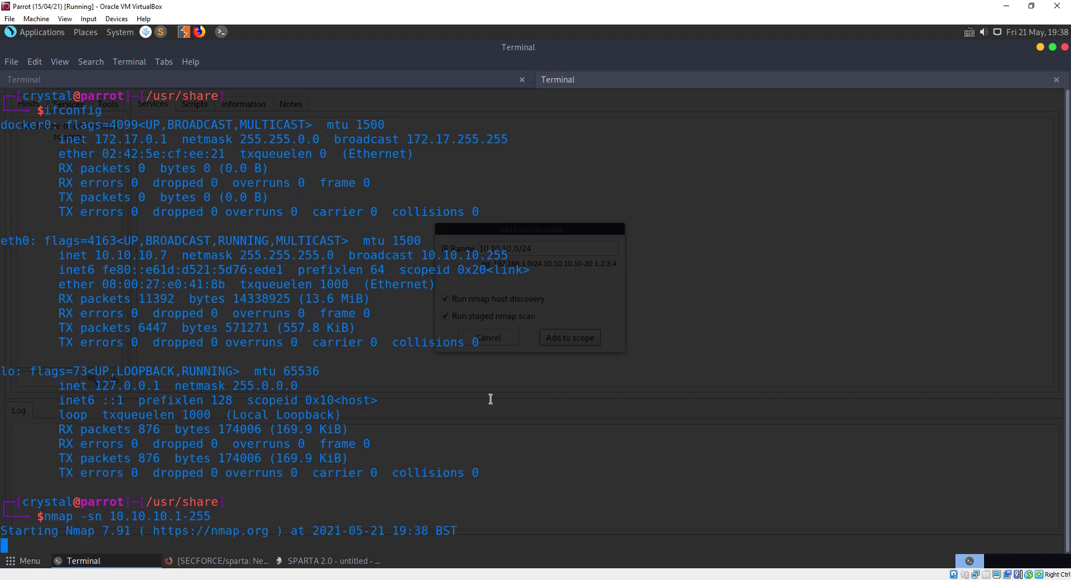
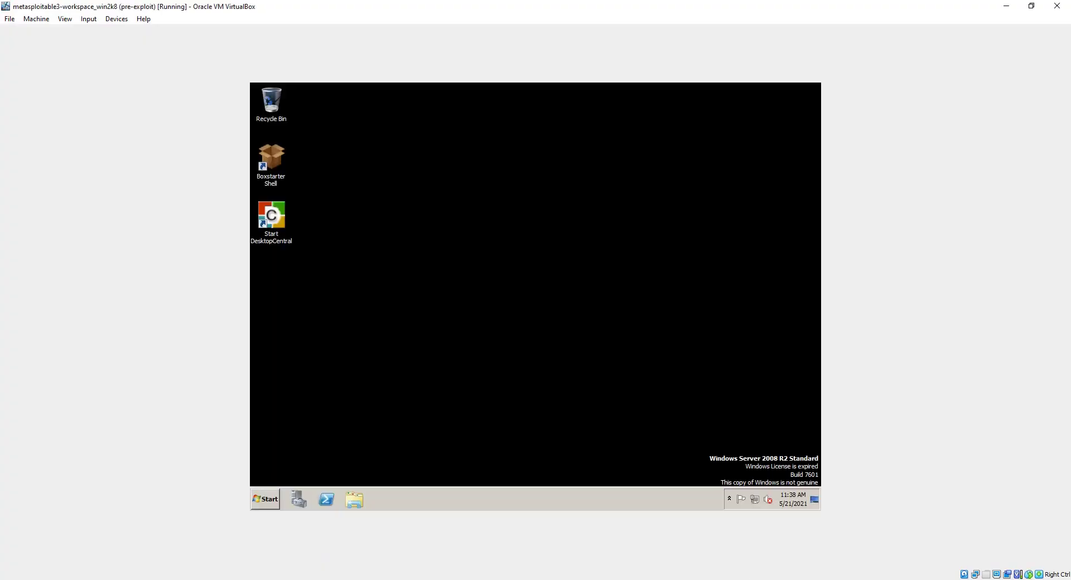
Step: Return to SPARTA, set the IP range to 10.10.10.5-6 and add these hosts to scope with host discovery and staged nmap scan enabled
key("alt+Tab")
left_click(1038, 48)
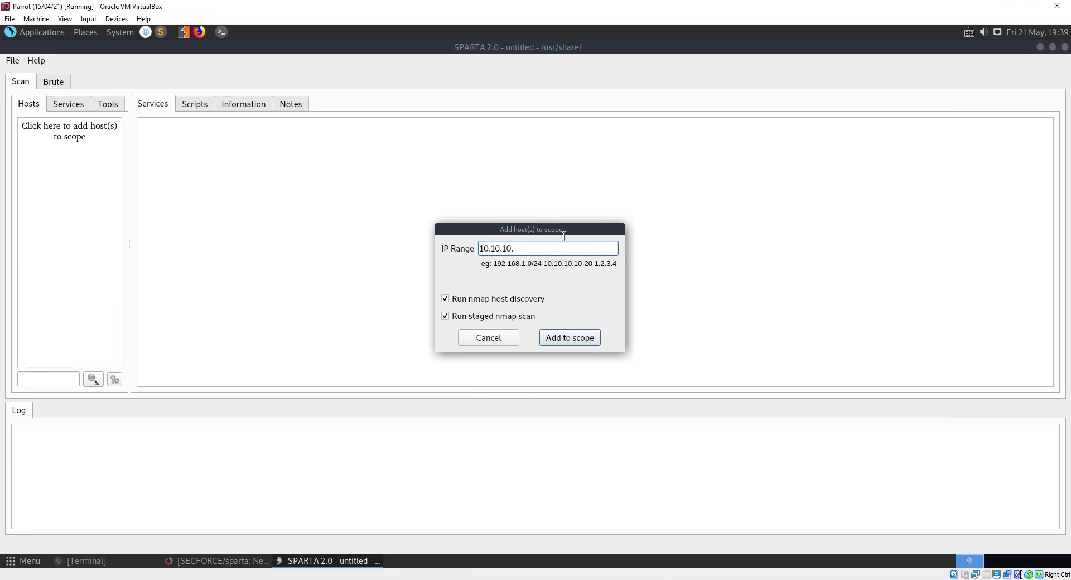
left_click(576, 338)
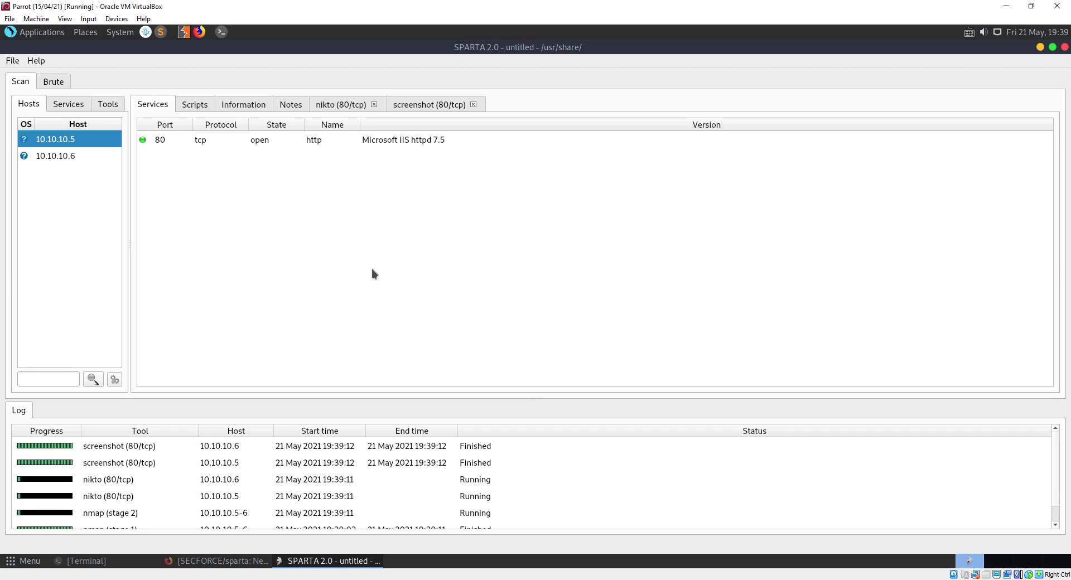
Step: Compare the services found on 10.10.10.6 and 10.10.10.5, and review the nmap, Nikto and screenshot tasks in the log
left_click(80, 161)
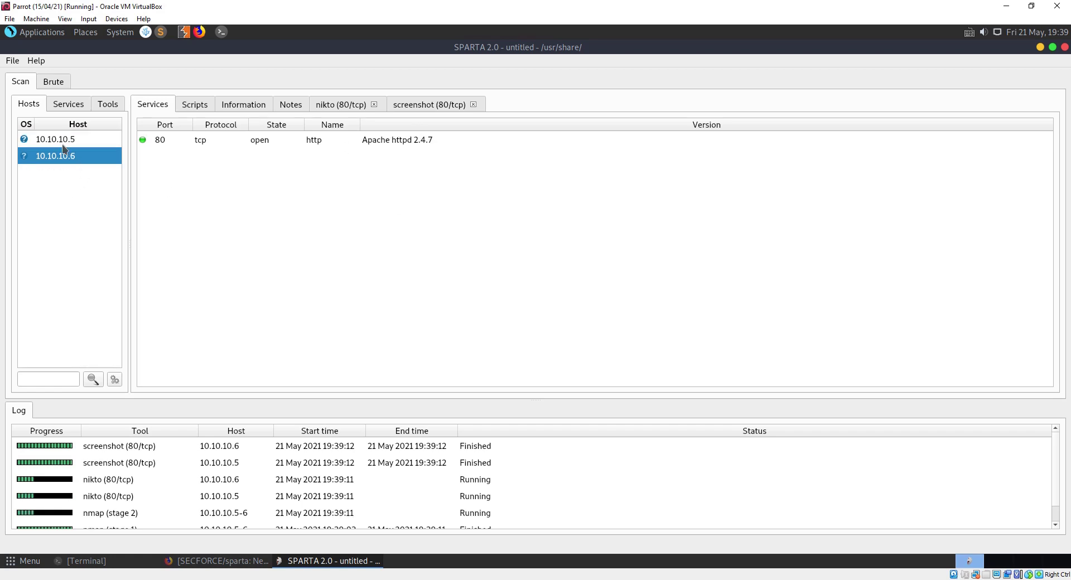
left_click(56, 140)
scroll(189, 467, "down", 1)
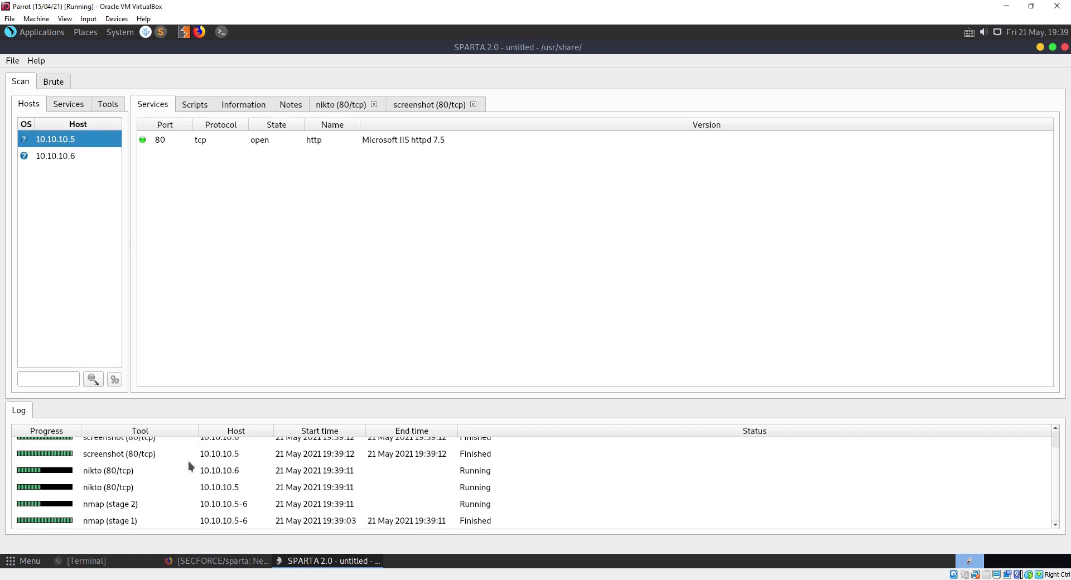
left_click(111, 504)
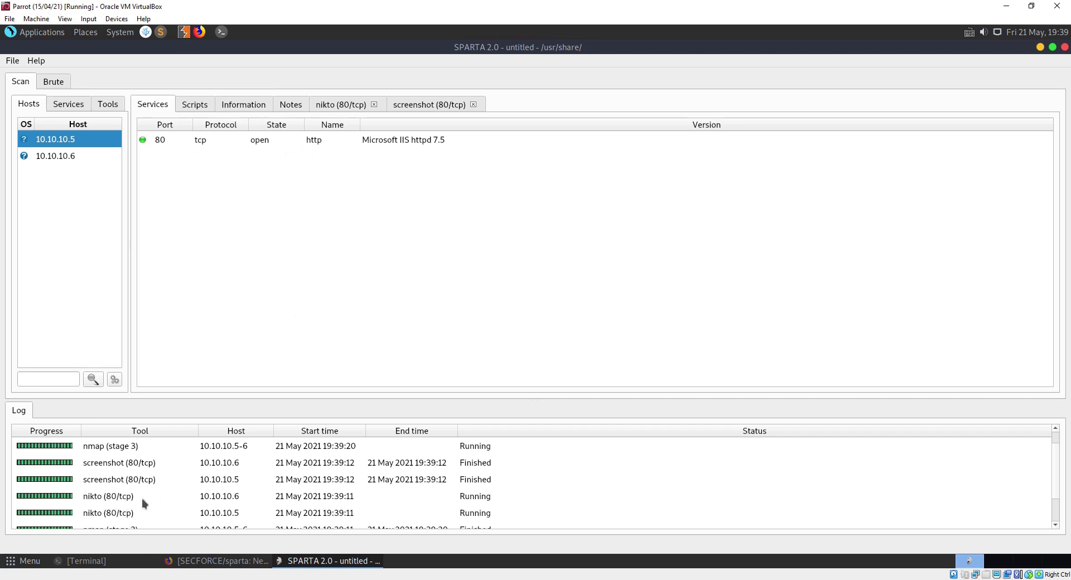
left_click(123, 496)
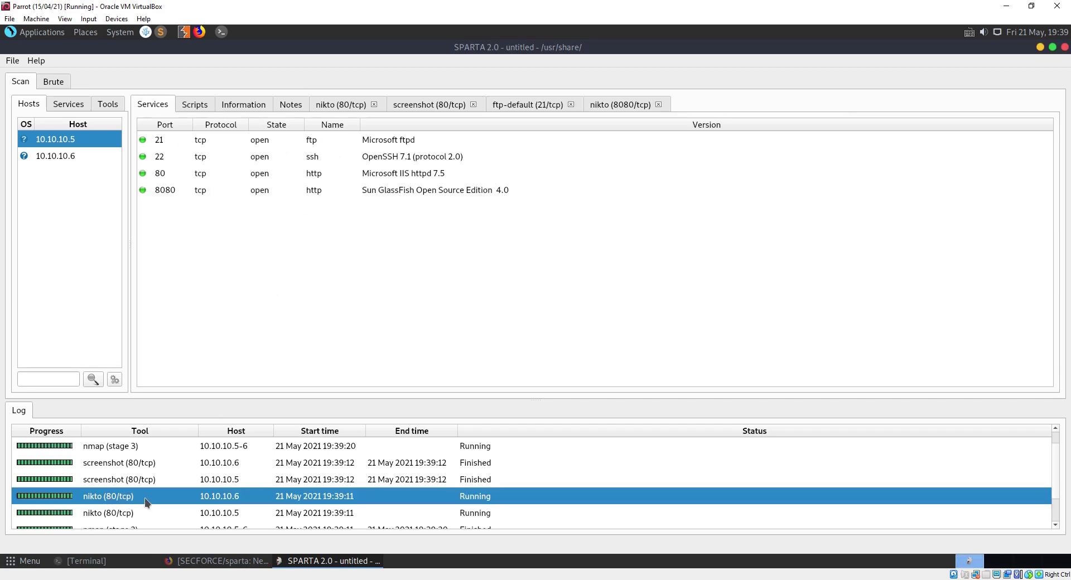
left_click(116, 513)
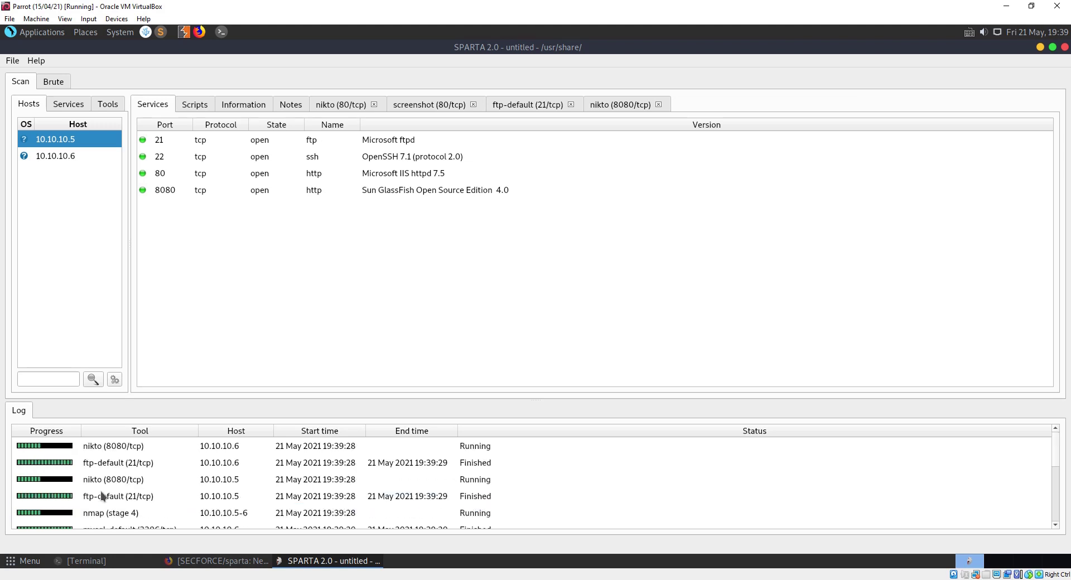
left_click(90, 494)
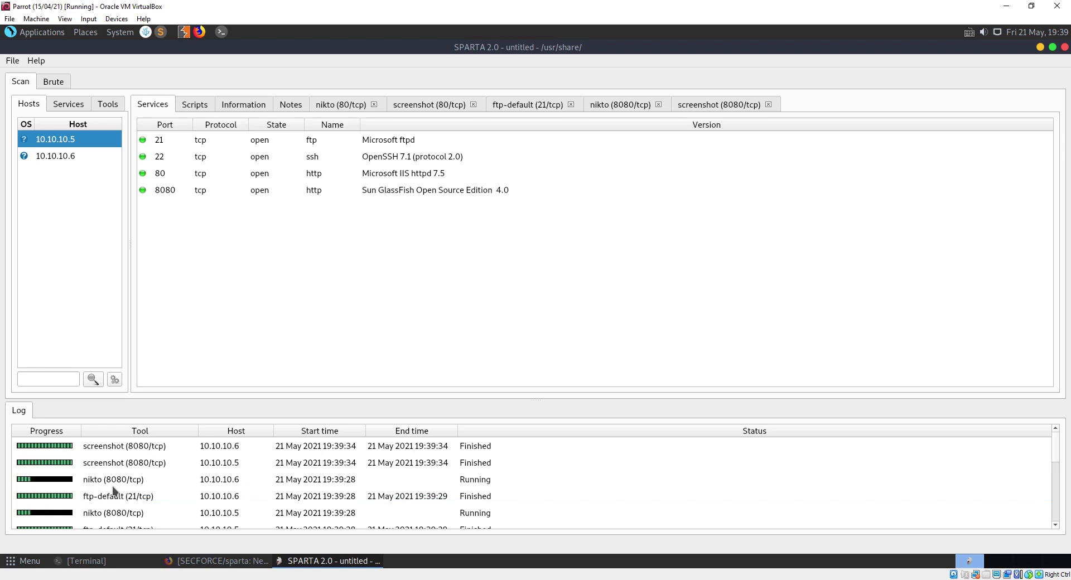
scroll(115, 495, "down", 2)
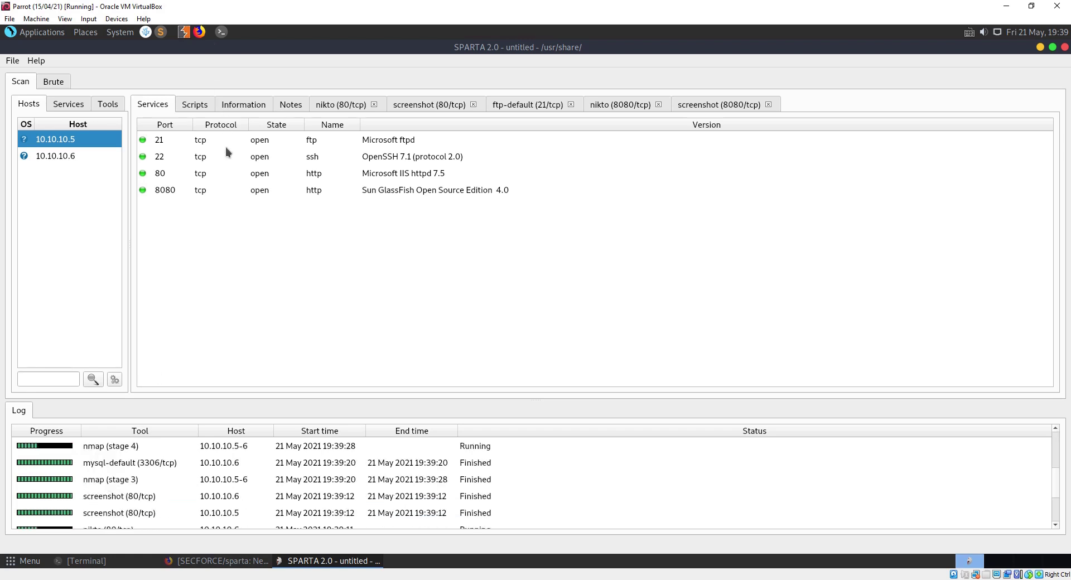
Step: Examine the port 80 screenshot and Nikto report for host 10.10.10.5, including the server type and missing security headers
left_click(180, 141)
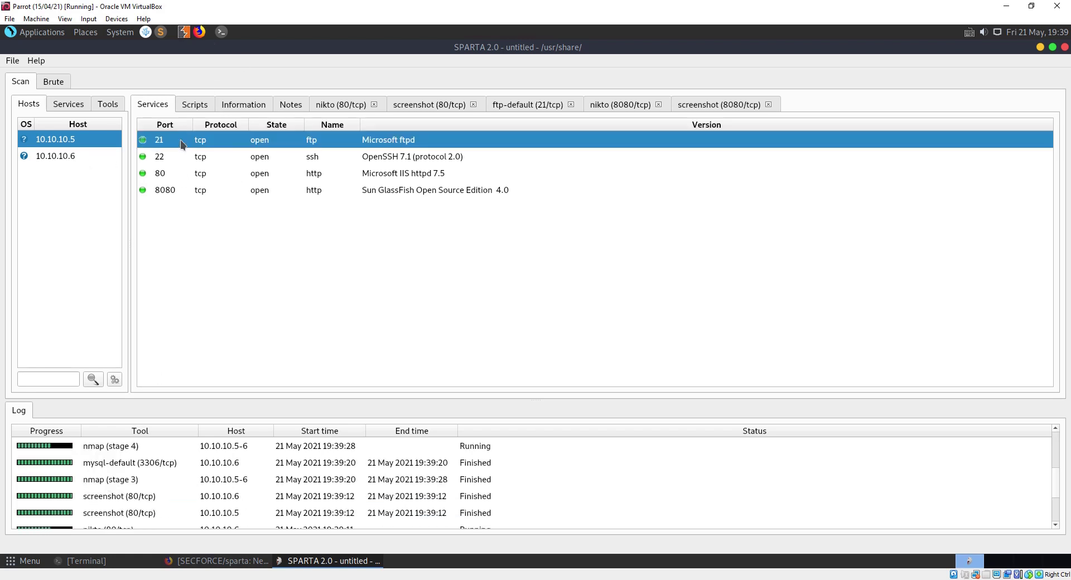
left_click(430, 107)
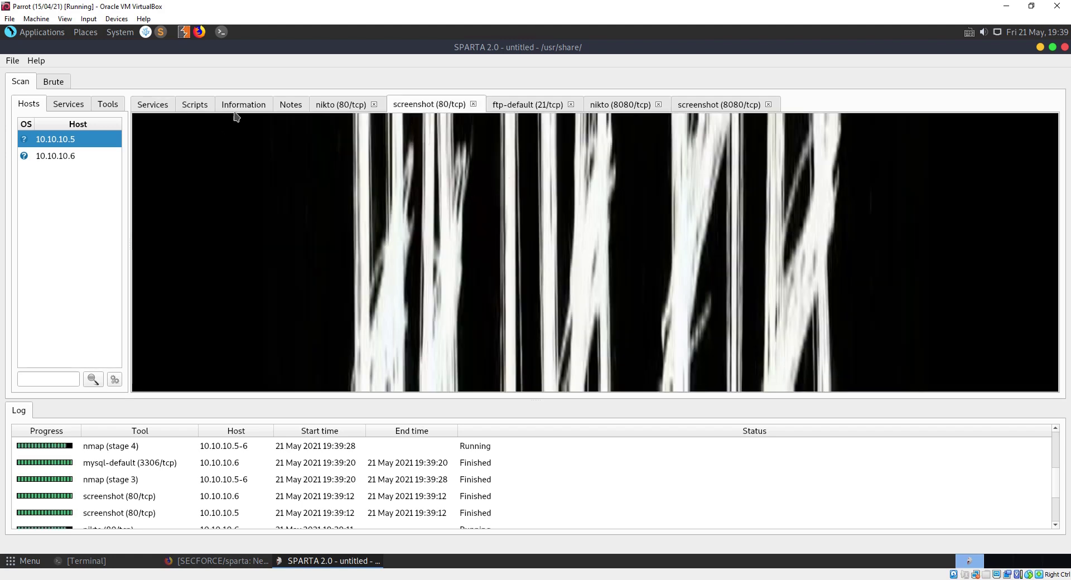
left_click(345, 106)
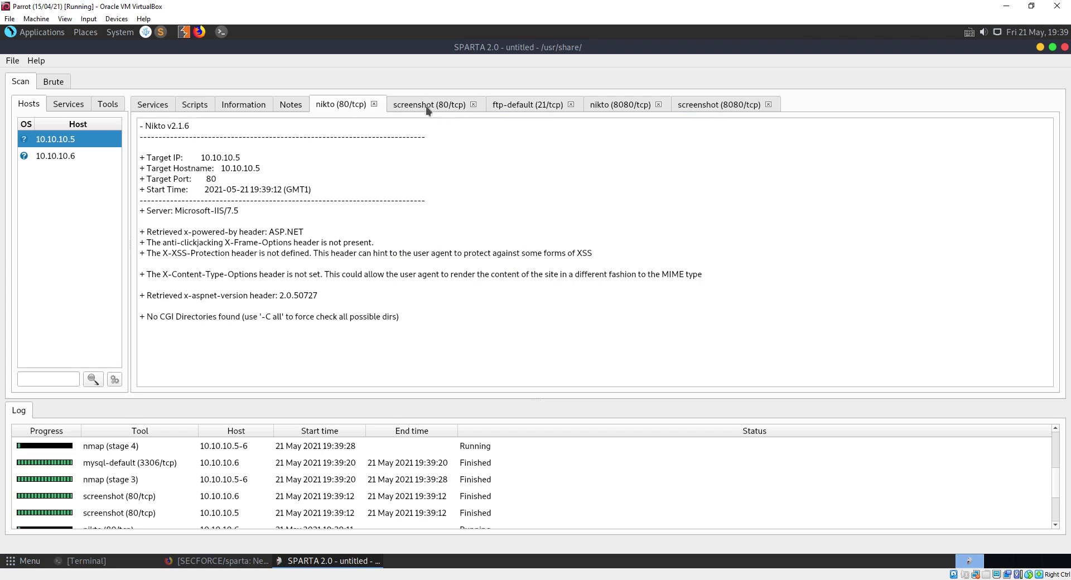
left_click(440, 107)
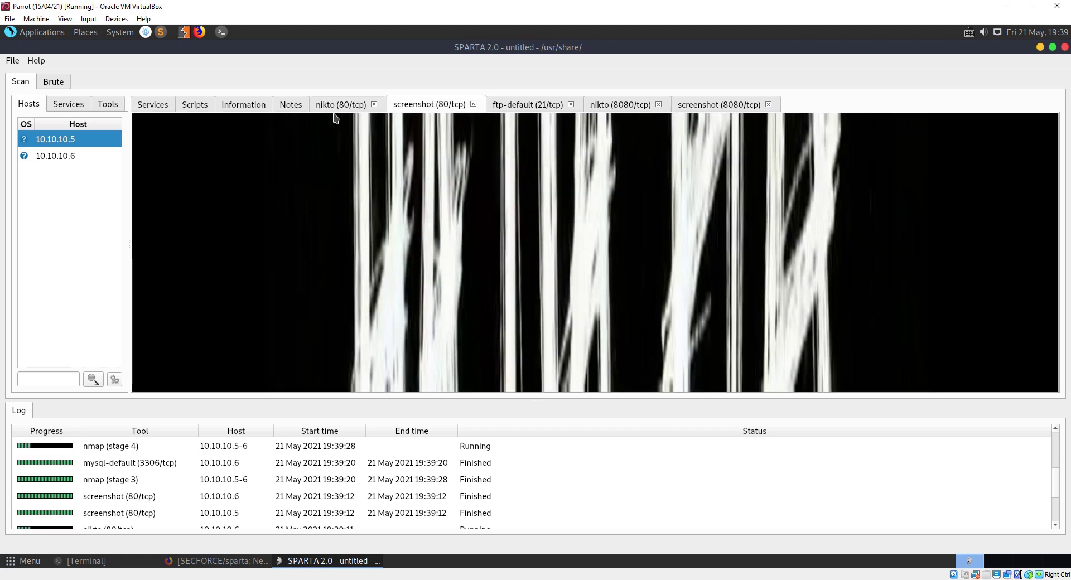
left_click(335, 109)
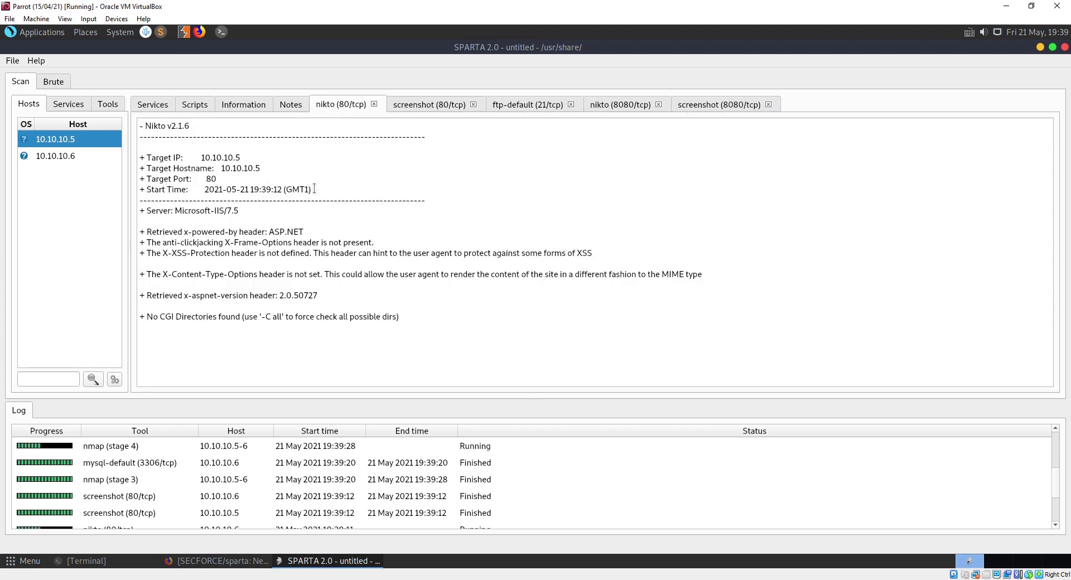
left_click_drag(156, 238, 244, 300)
left_click(243, 300)
left_click_drag(245, 211, 193, 203)
left_click(200, 205)
Step: Read the default FTP credentials check for port 21, and review the FTP and port 8080 entries in the host's services list
left_click(526, 107)
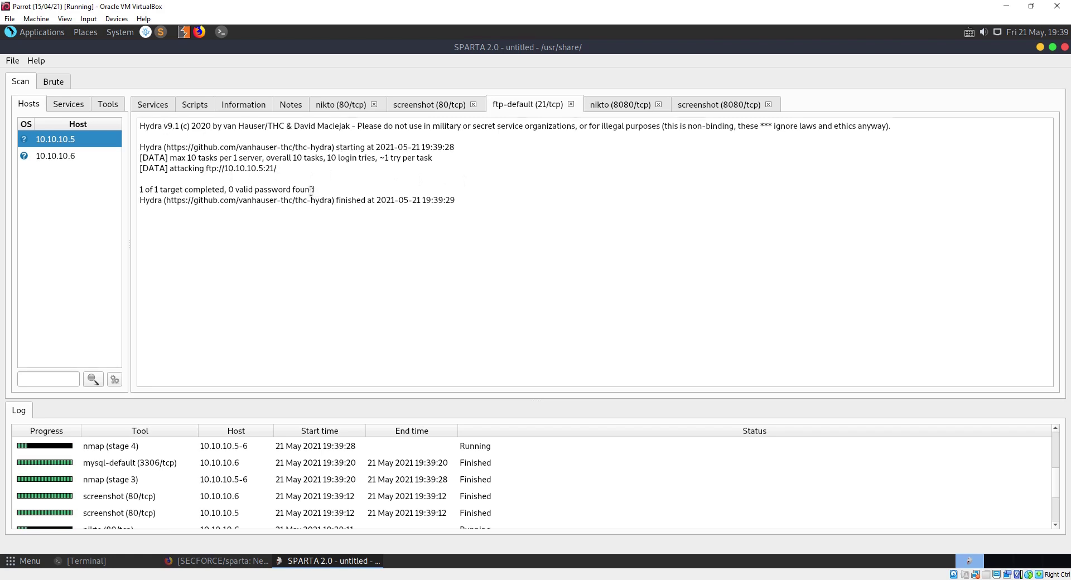
left_click_drag(333, 190, 134, 188)
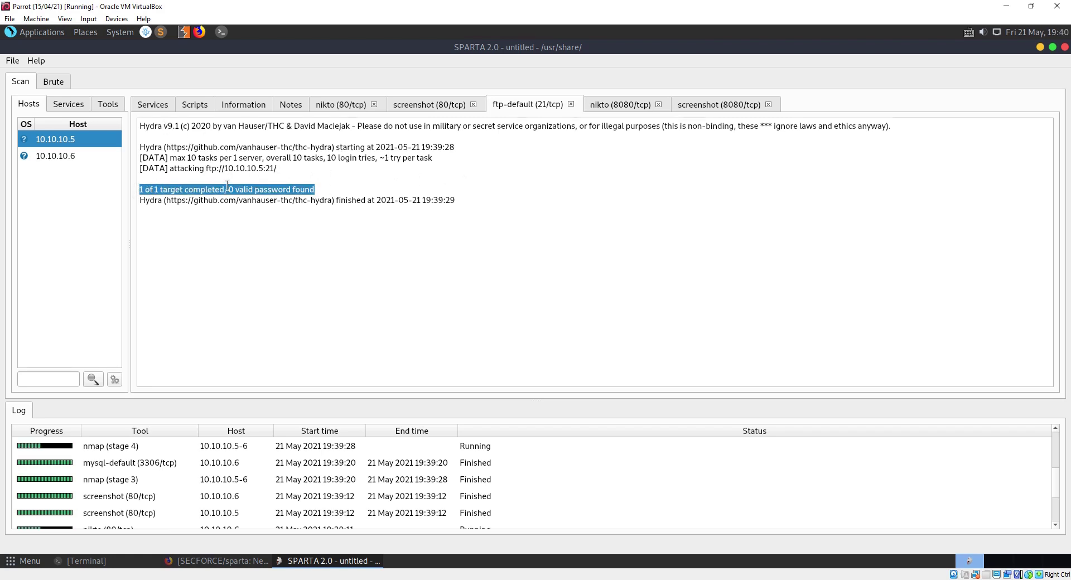
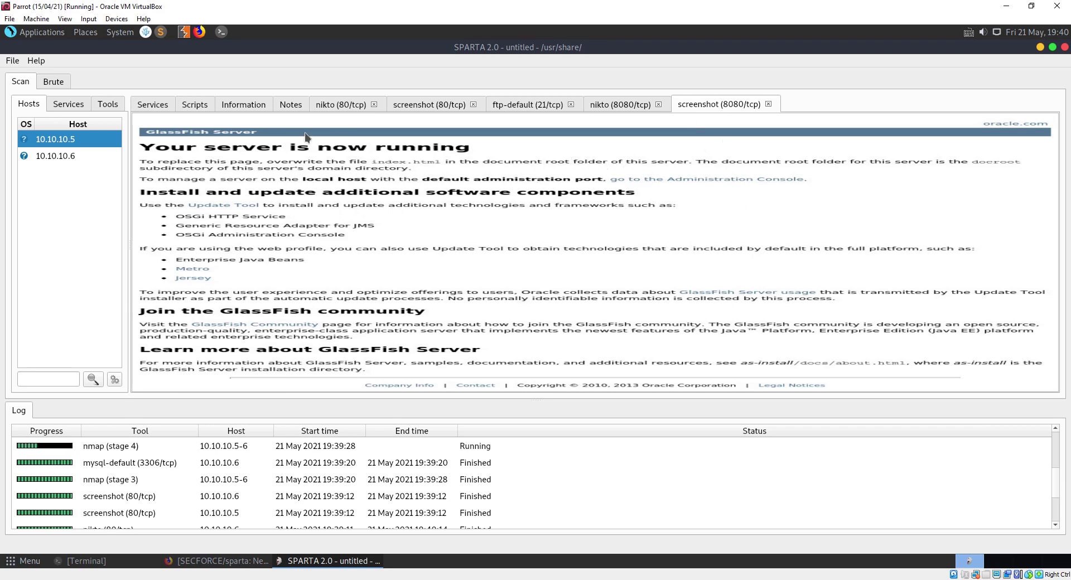
left_click(137, 104)
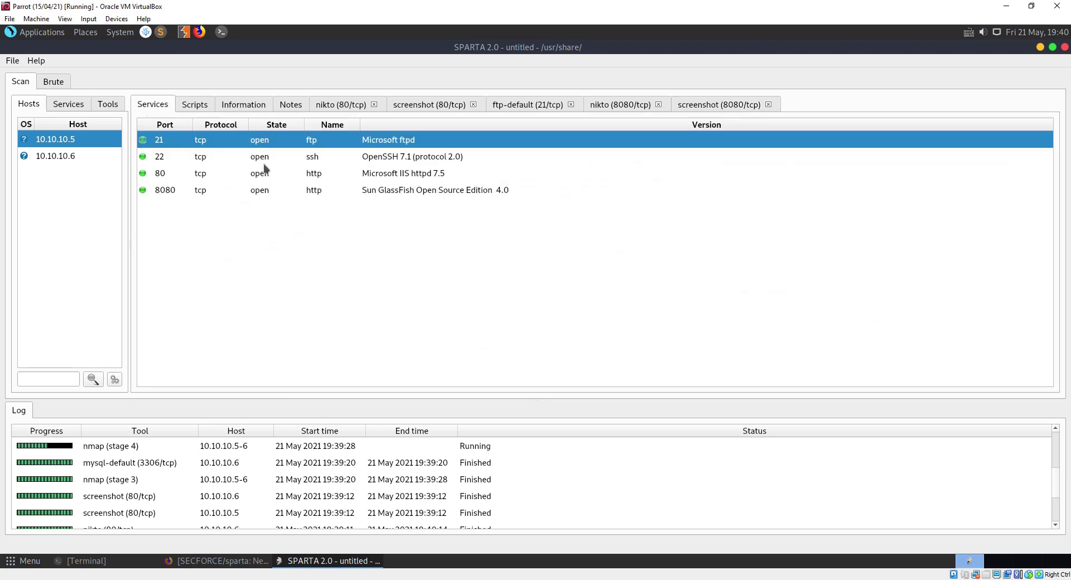
left_click(389, 186)
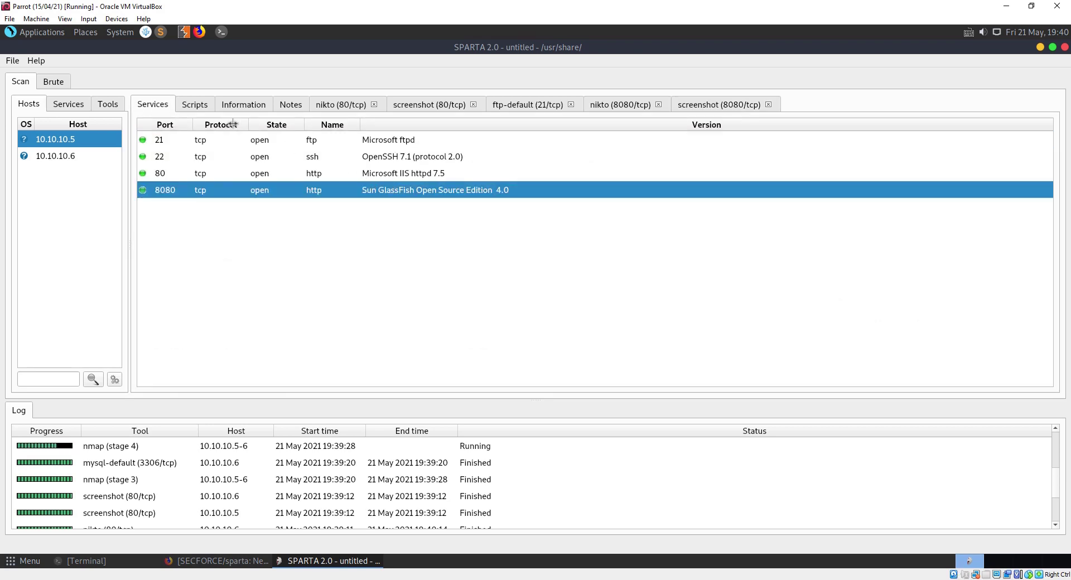
left_click(317, 142)
left_click(423, 190)
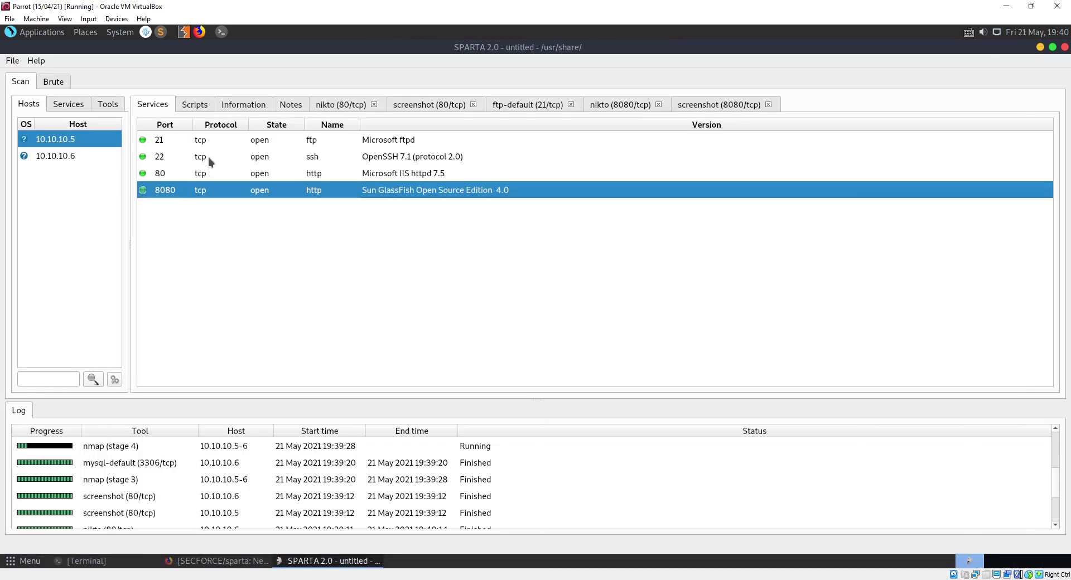
Step: Try to open the port 21 FTP service of 10.10.10.5 with the ftp client
left_click(202, 145)
right_click(205, 146)
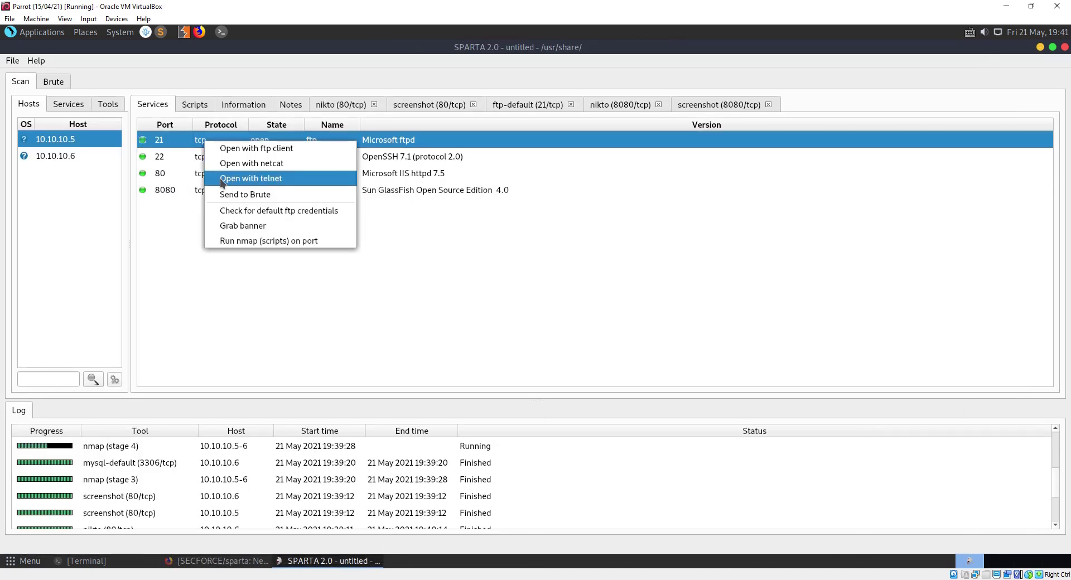
left_click(245, 147)
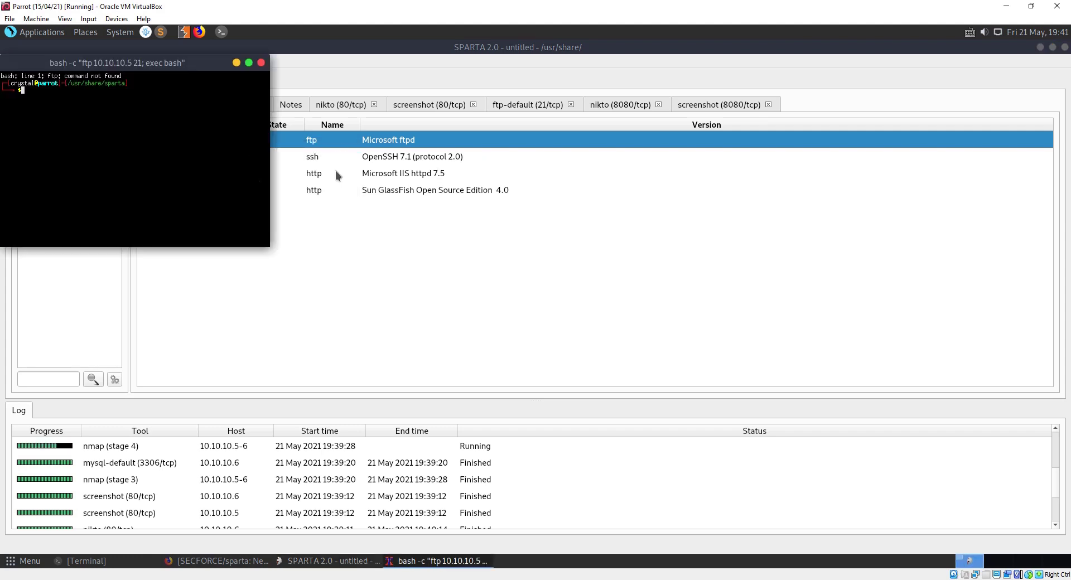
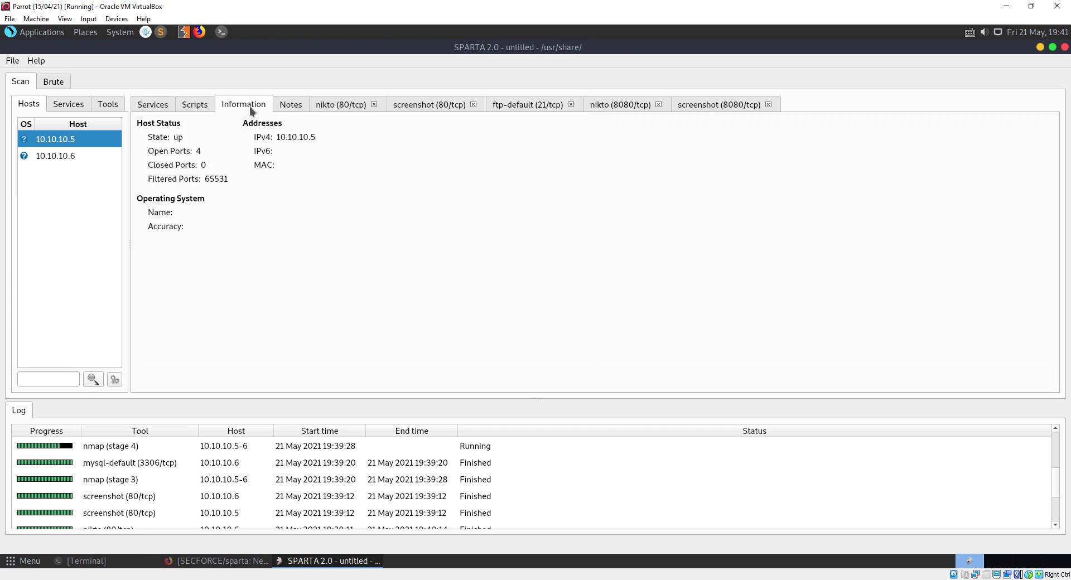
Step: Check the notes and the port 80 Nikto report for 10.10.10.5, along with the task's progress in the log
left_click(291, 104)
left_click(335, 105)
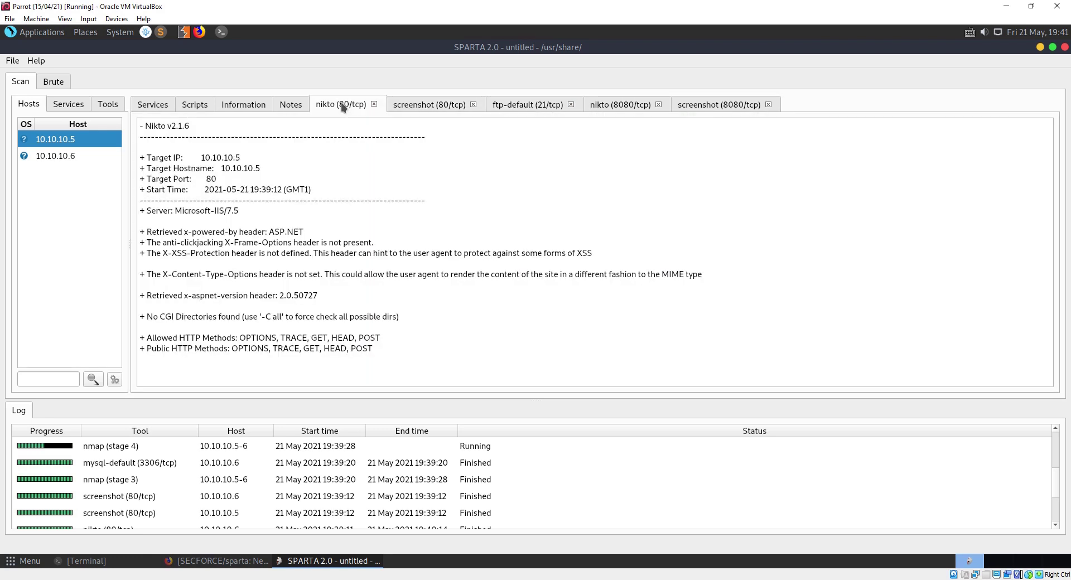
scroll(173, 496, "down", 1)
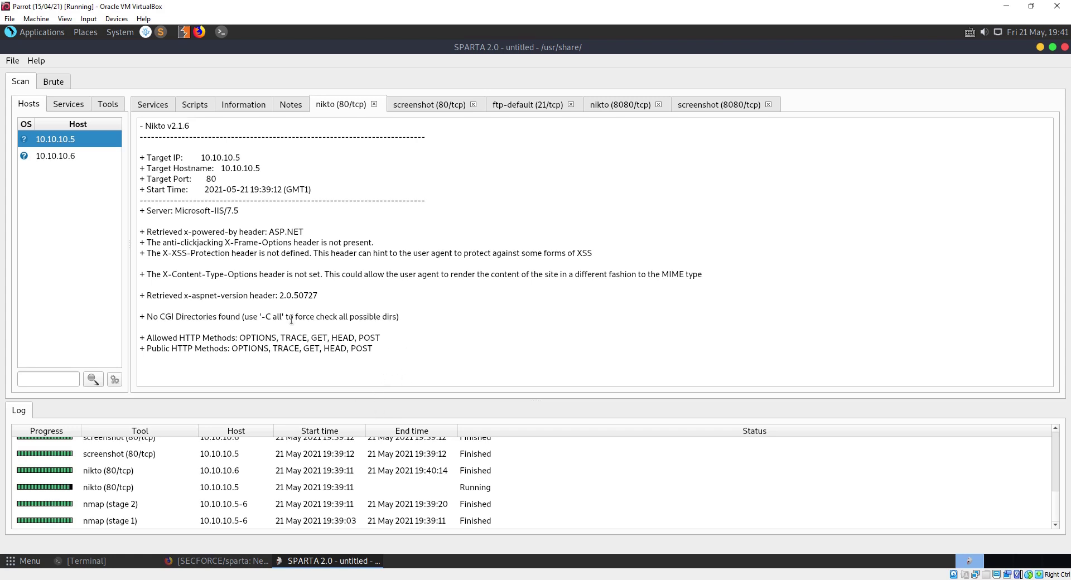
Step: Examine the port 80 Nikto report and notes of 10.10.10.6, and check the host information, scripts and services of 10.10.10.5
left_click(59, 158)
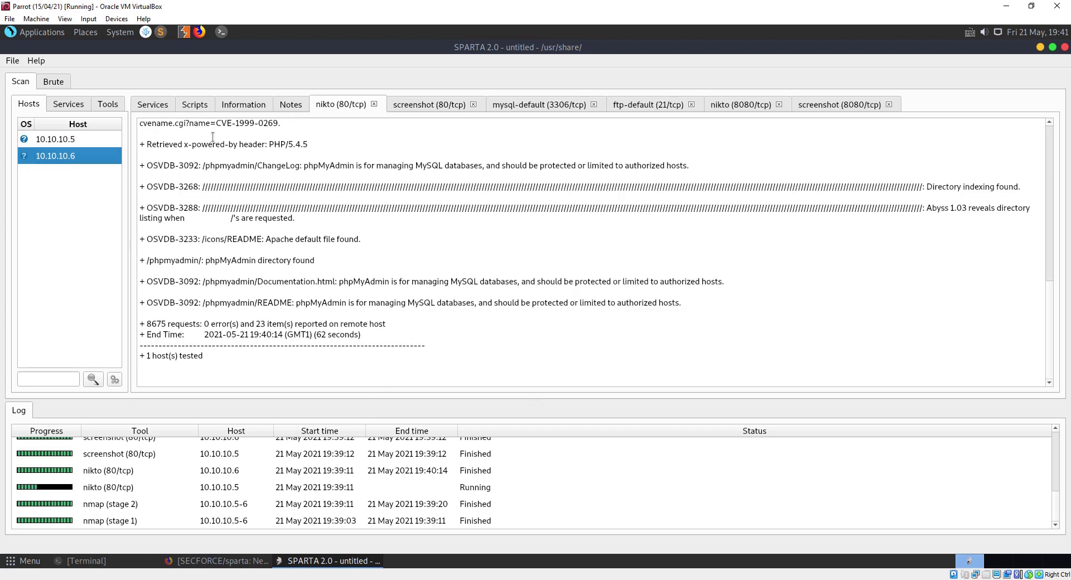
left_click(287, 106)
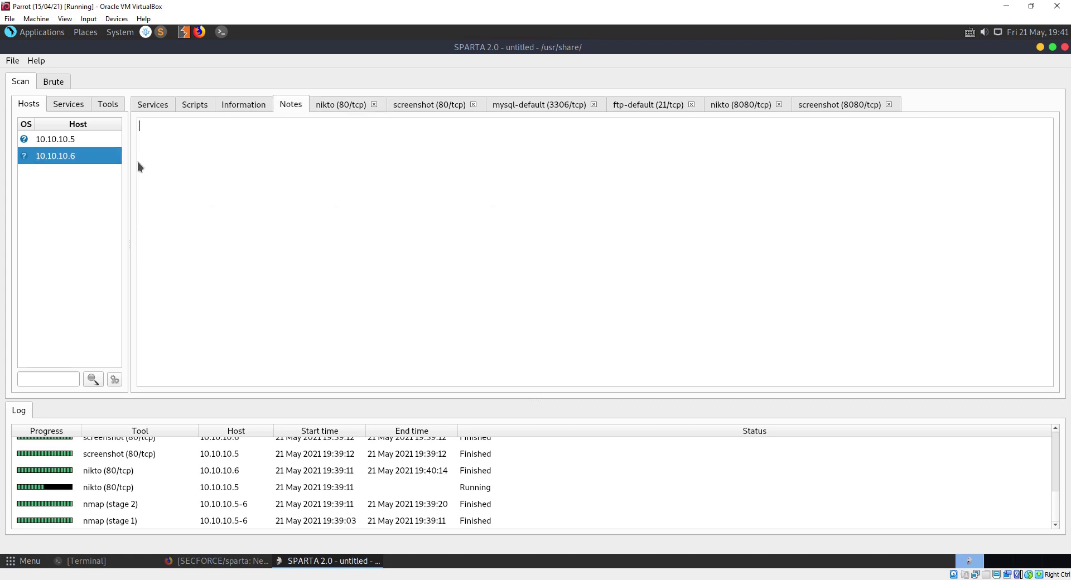
left_click(243, 108)
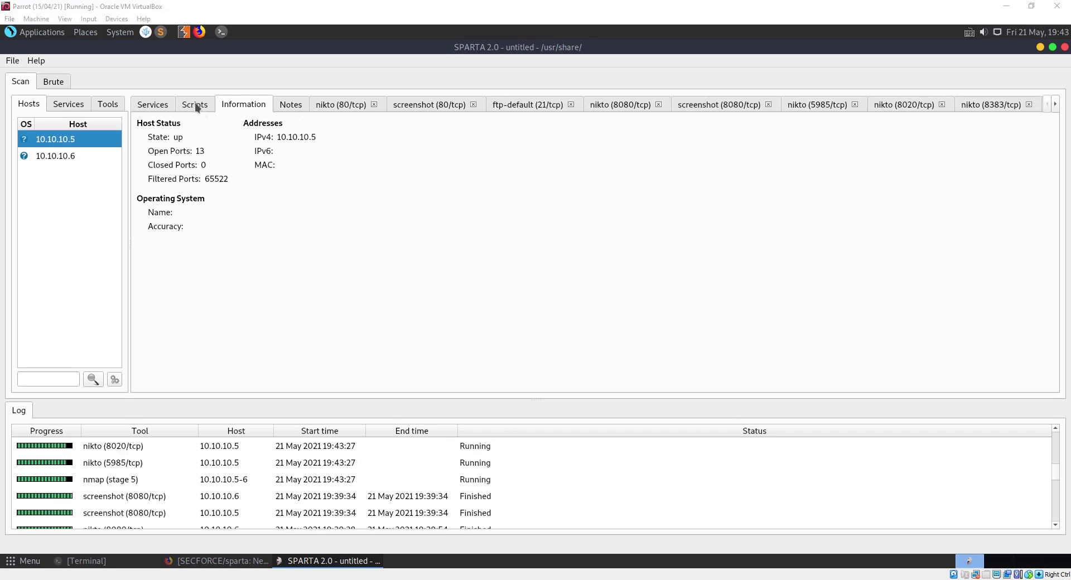
left_click(193, 105)
left_click(162, 105)
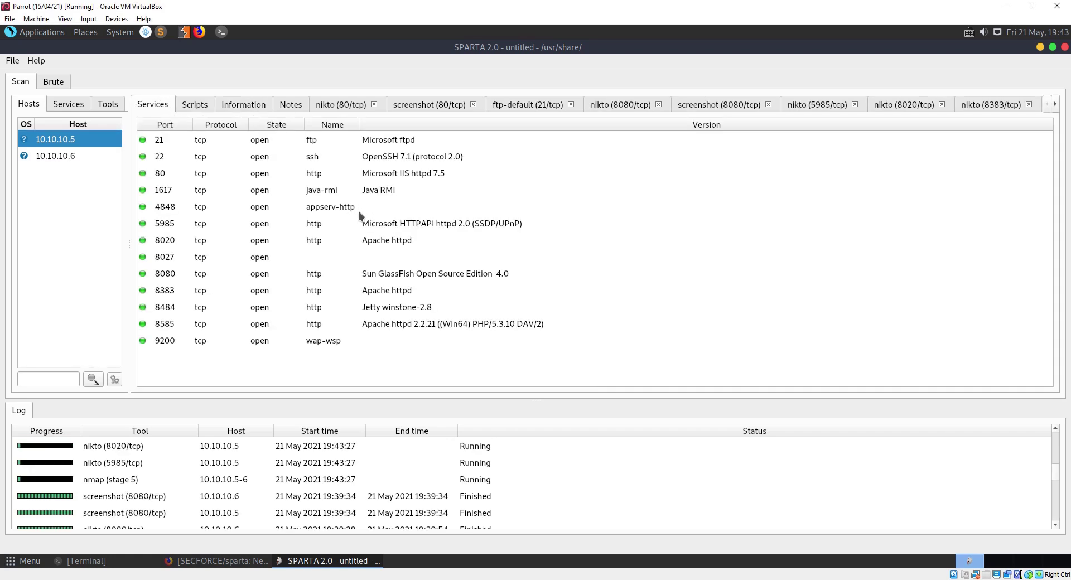
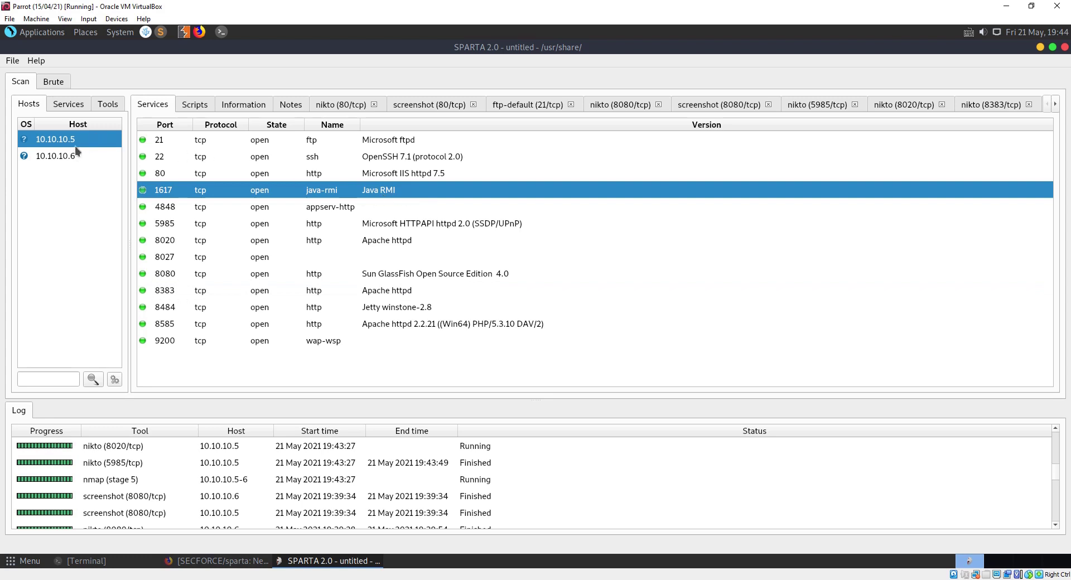
Step: Review the services and versions of 10.10.10.6, including SSH, HTTP, CUPS and MySQL, and return to the services of 10.10.10.5
left_click(73, 156)
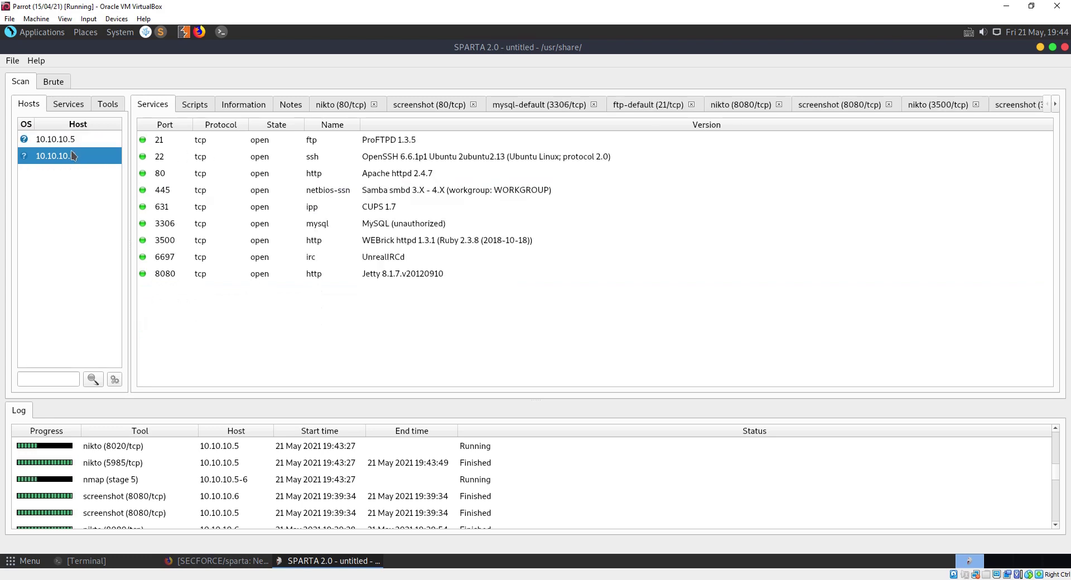
left_click(403, 145)
left_click(403, 158)
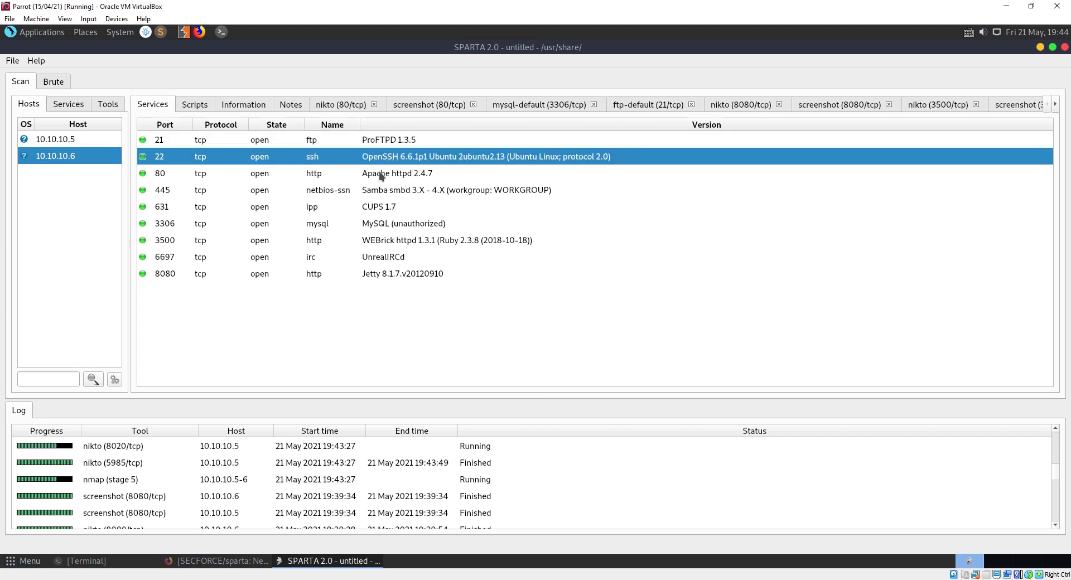
left_click(381, 175)
left_click(347, 209)
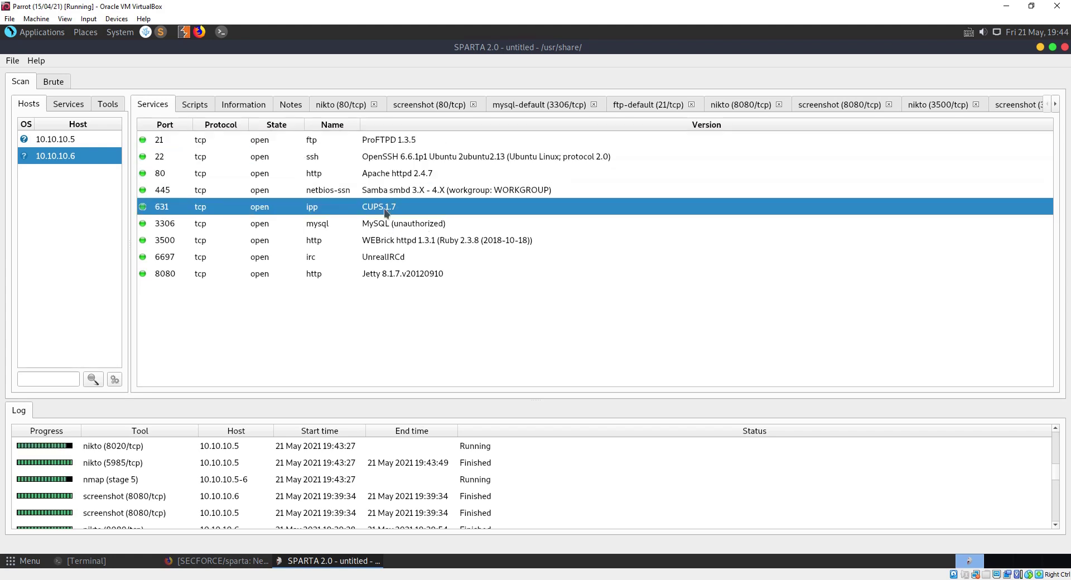
left_click(440, 224)
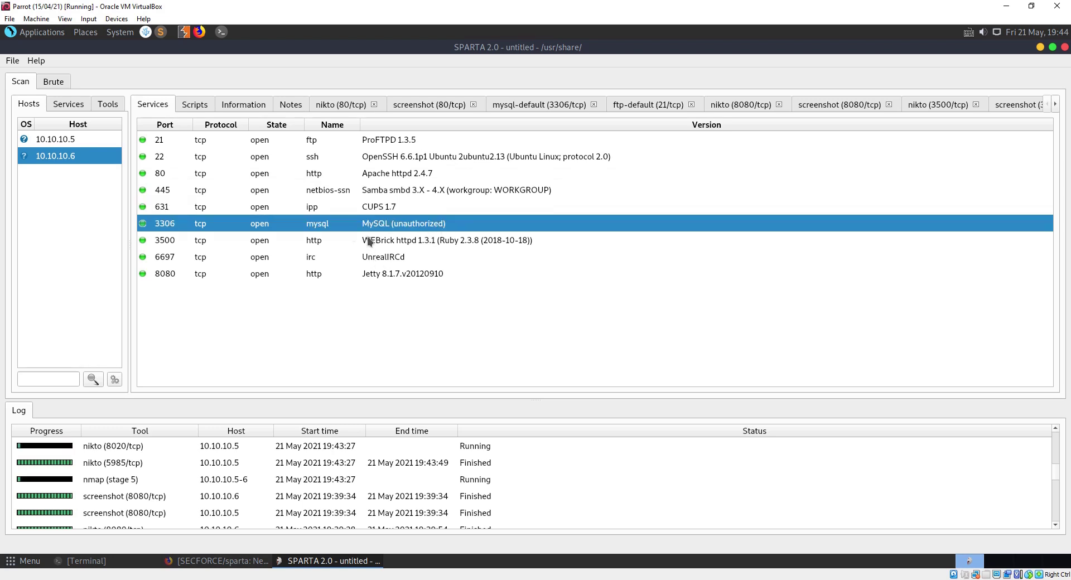
left_click(78, 144)
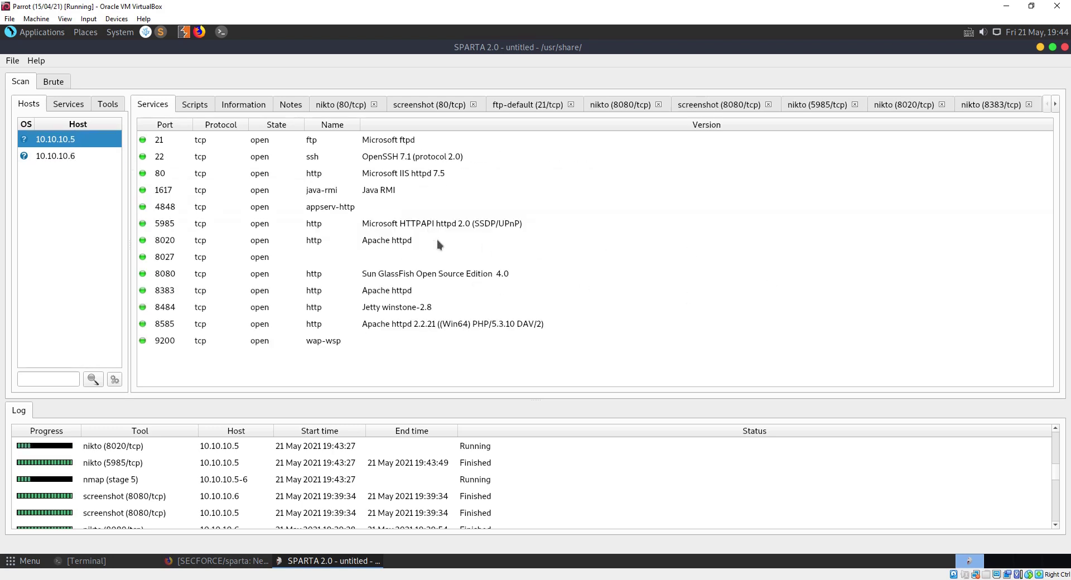